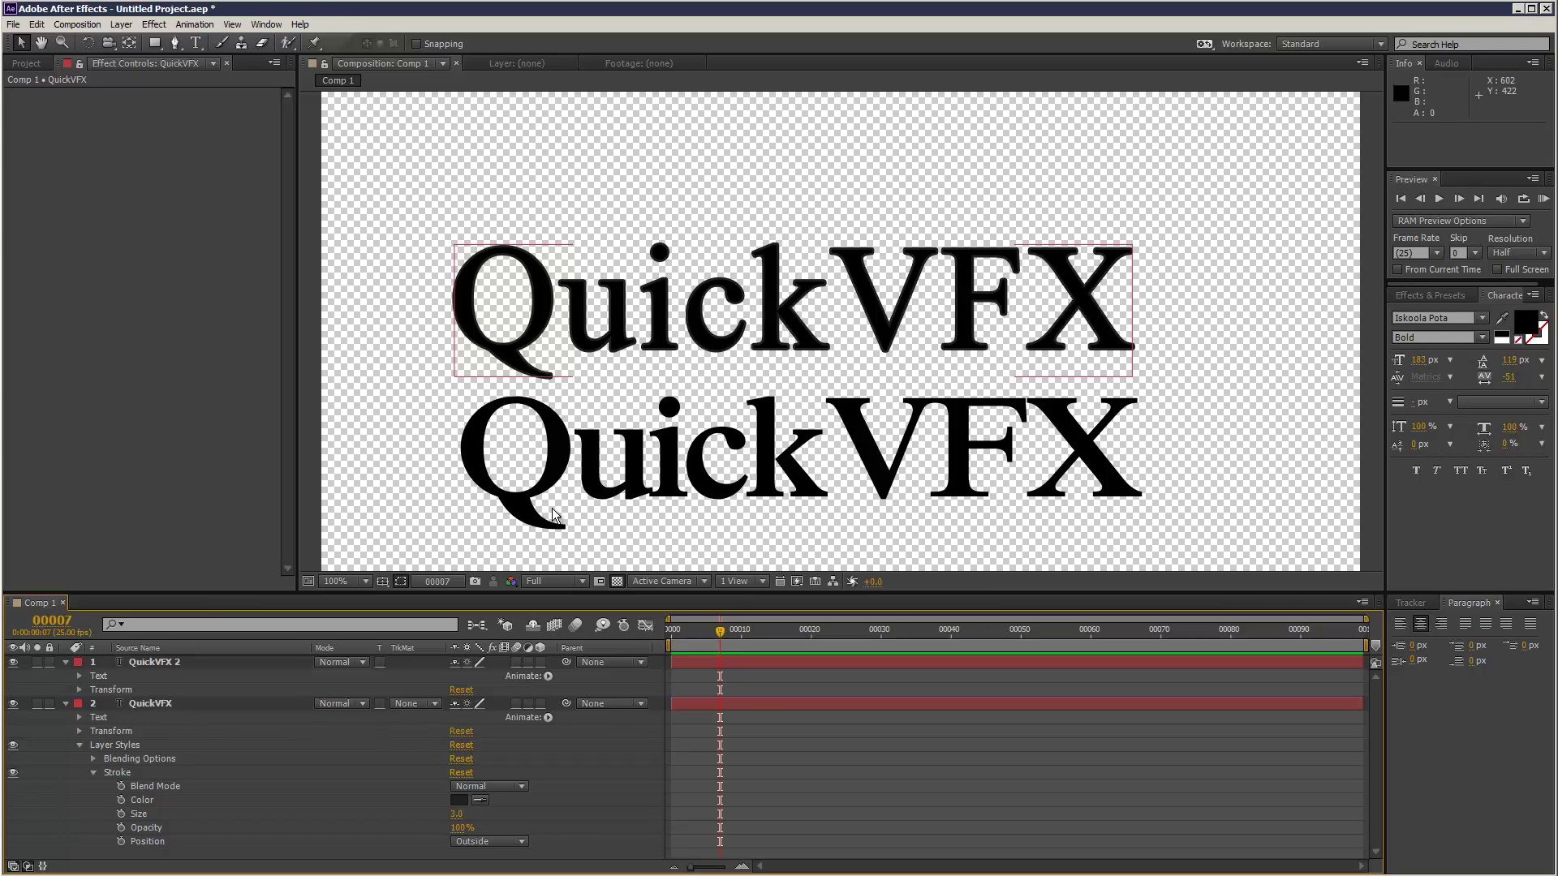
{"action": "left_click", "coordinate": [560, 543]}
{"action": "mouse_move", "coordinate": [720, 631]}
{"action": "left_mouse_down"}
{"action": "mouse_move", "coordinate": [663, 639]}
{"action": "mouse_move", "coordinate": [734, 630]}
{"action": "left_mouse_up"}
{"action": "mouse_move", "coordinate": [461, 829]}
{"action": "left_mouse_down"}
{"action": "mouse_move", "coordinate": [360, 826]}
{"action": "mouse_move", "coordinate": [497, 805]}
{"action": "mouse_move", "coordinate": [378, 807]}
{"action": "mouse_move", "coordinate": [527, 816]}
{"action": "left_mouse_up"}
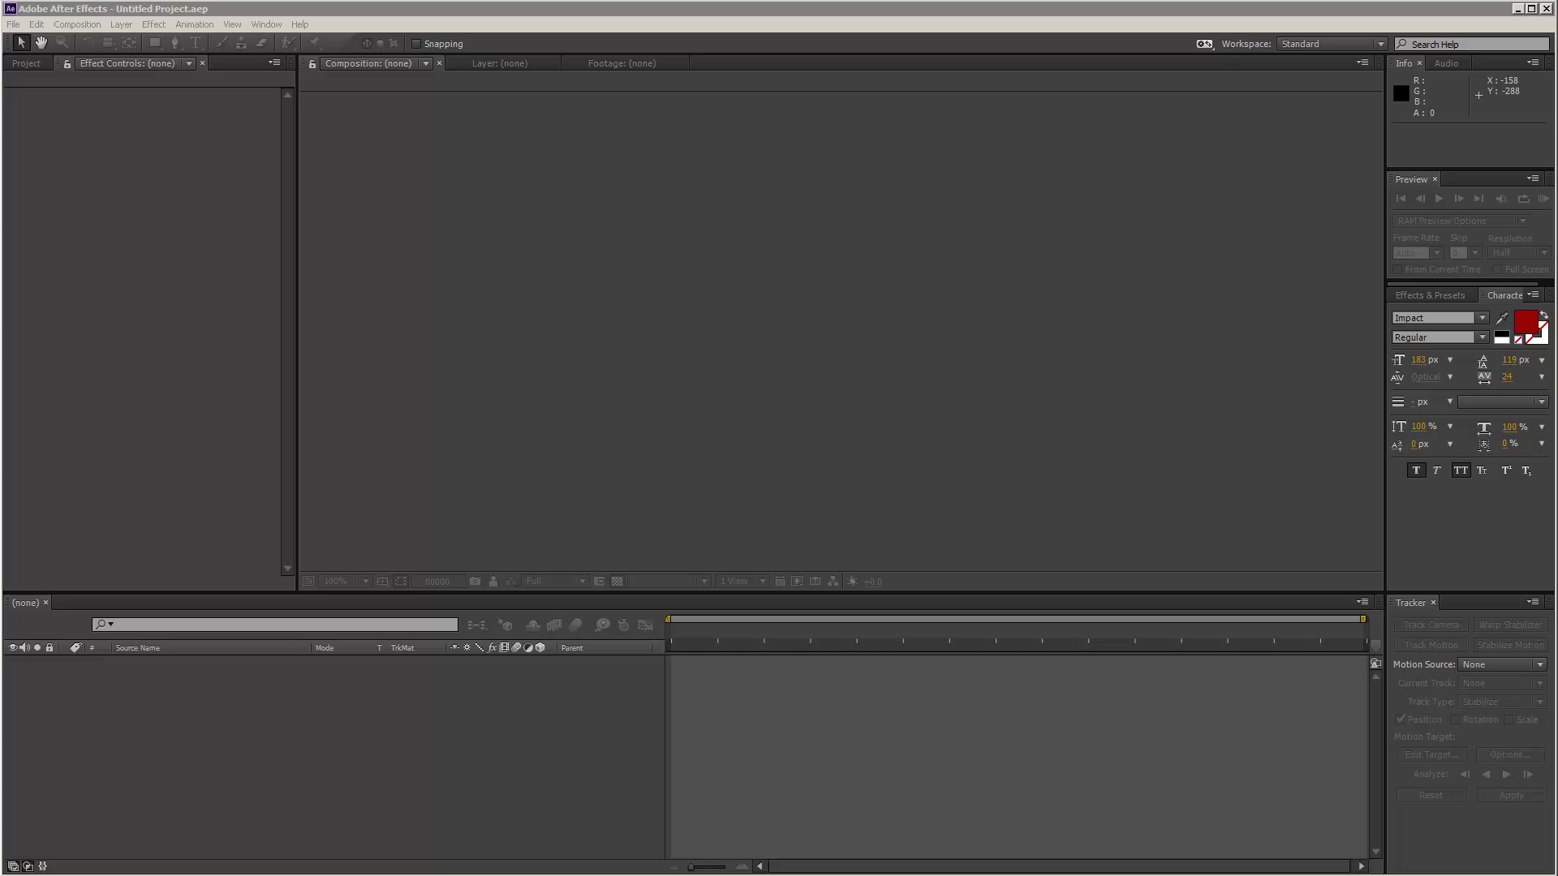
Create a new 1280 x 720 composition named Comp 1 with the HDV/HDTV 720 25 preset
{"action": "left_click", "coordinate": [75, 24]}
{"action": "left_click", "coordinate": [80, 44]}
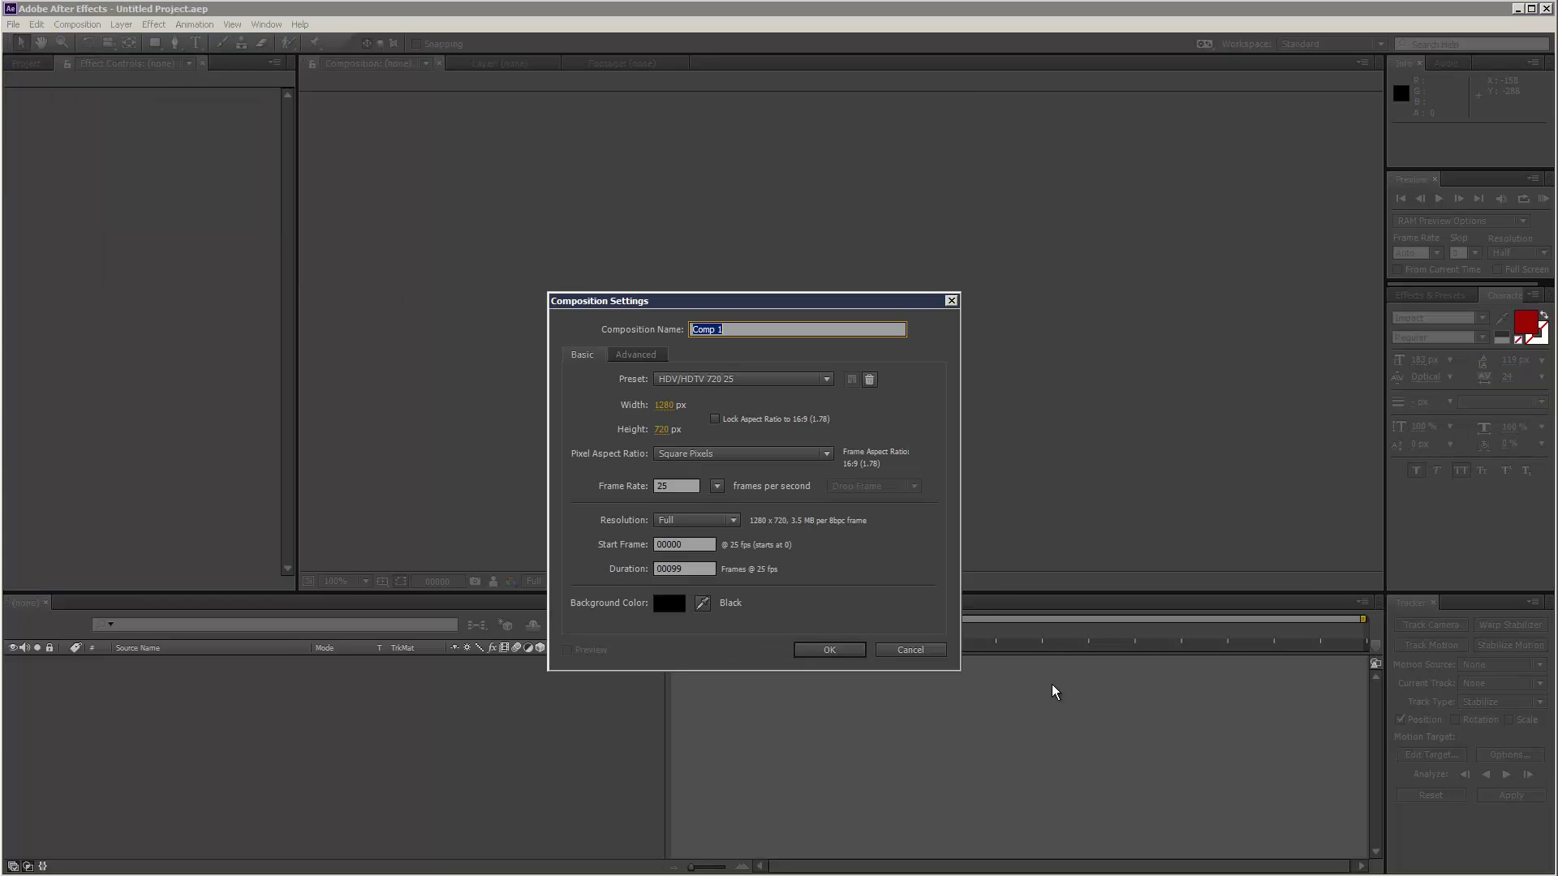
{"action": "left_click", "coordinate": [829, 650]}
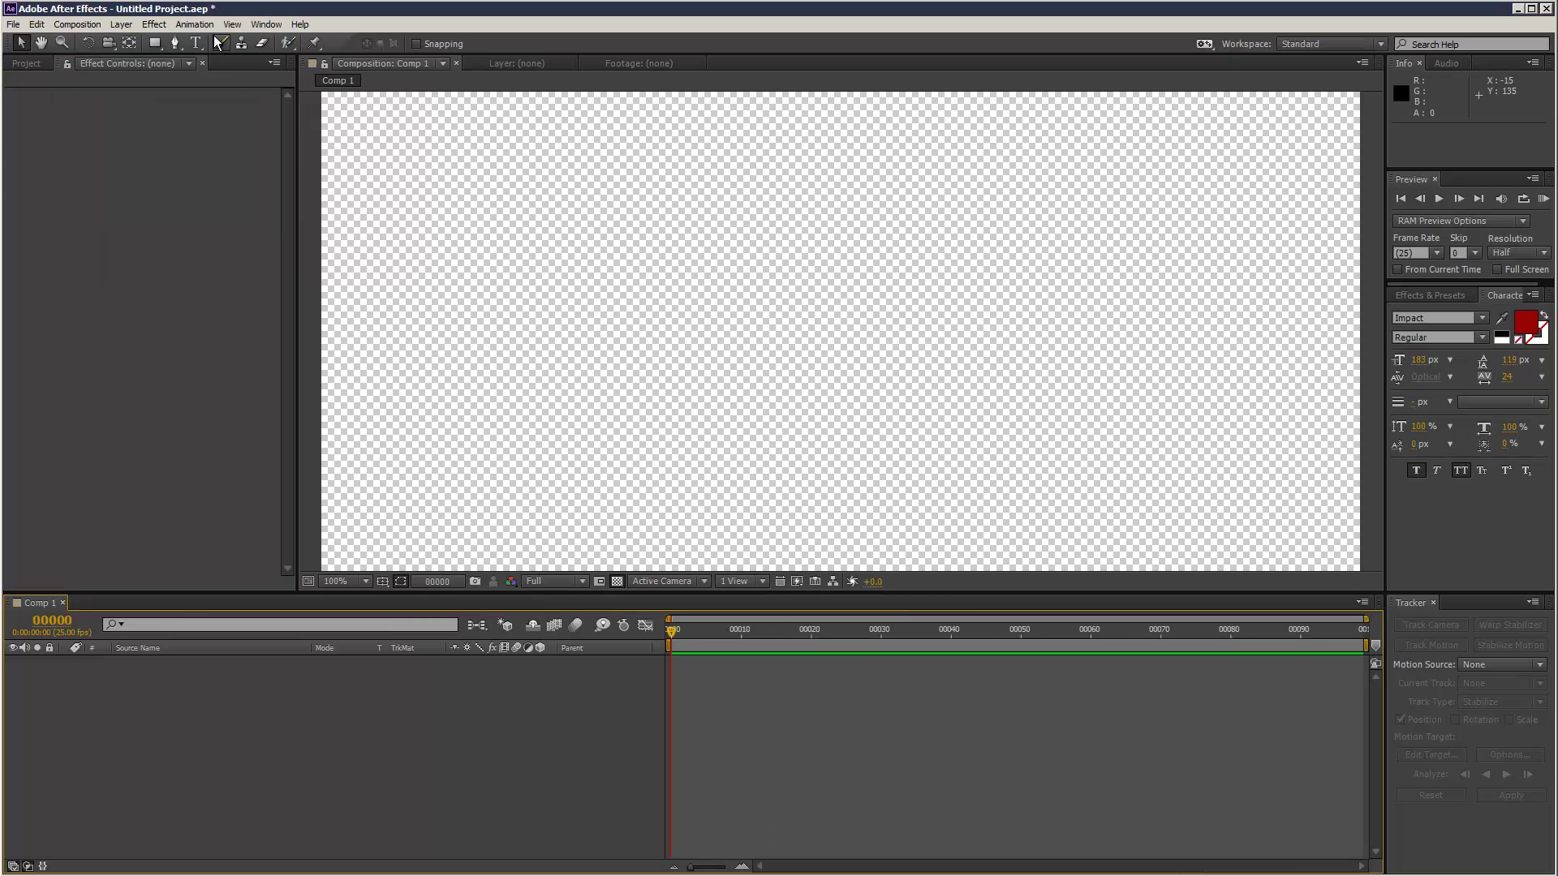
Add a text layer reading QUICKVFX and move it to about 515, 382 in the composition
{"action": "left_click", "coordinate": [195, 43]}
{"action": "left_click", "coordinate": [672, 391]}
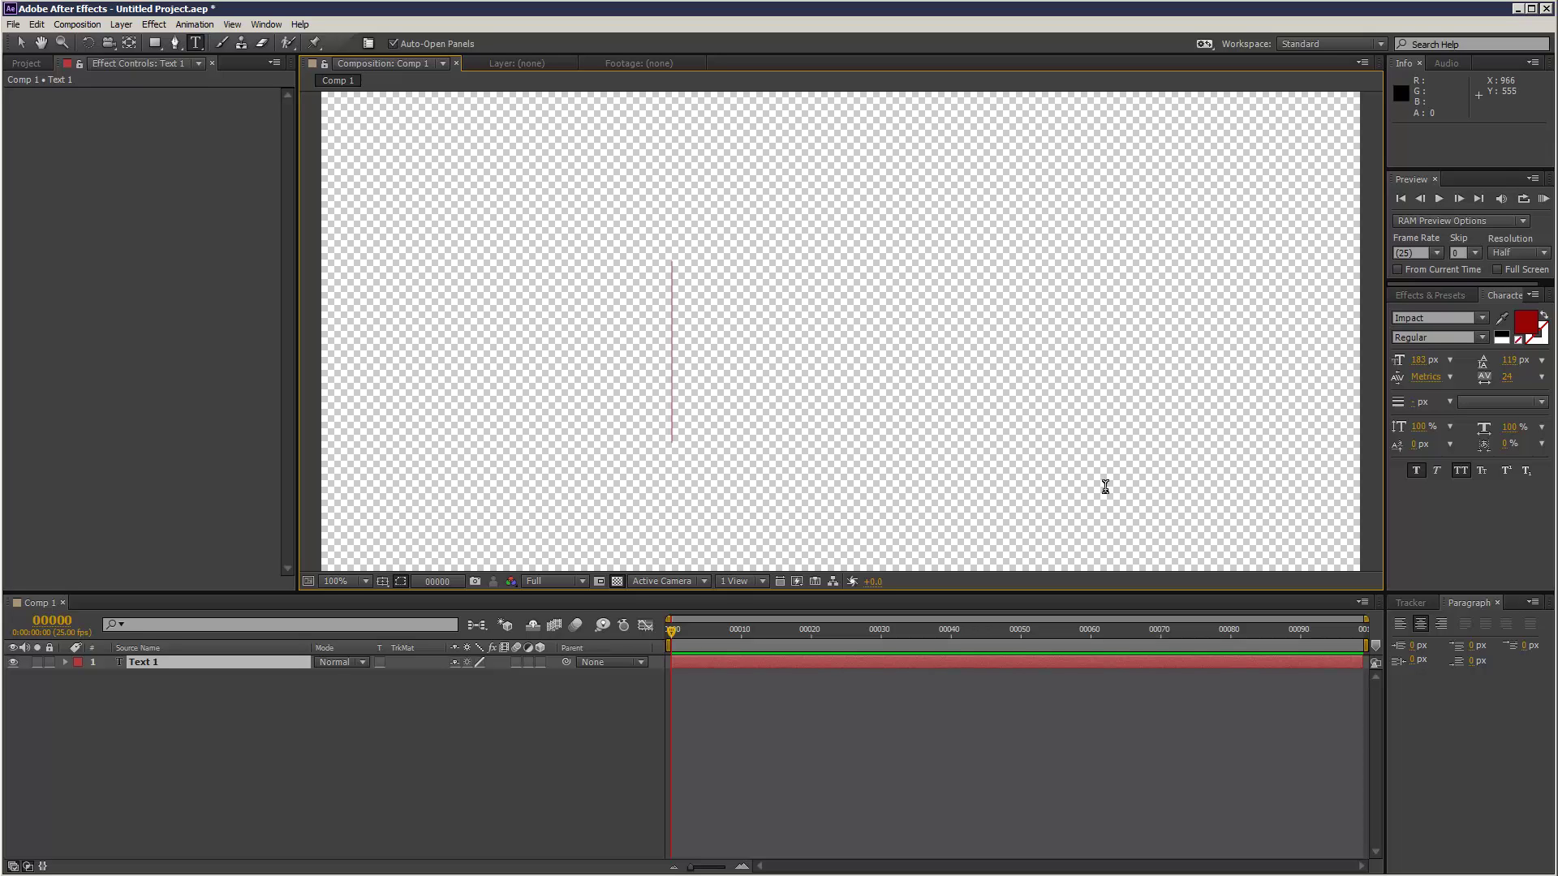
{"action": "type", "text": "QUICK"}
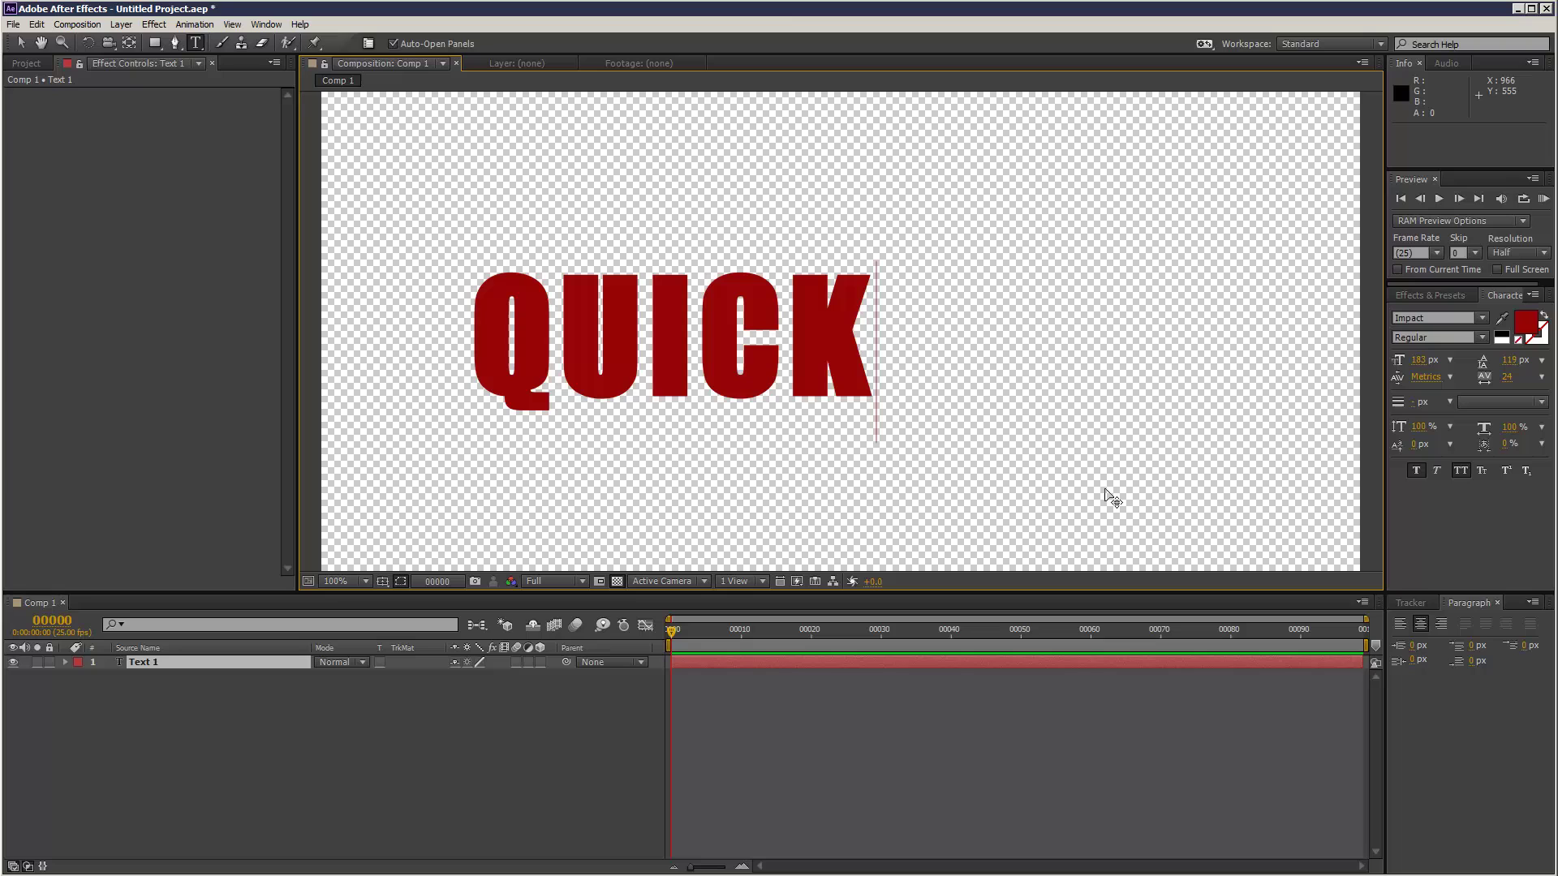
{"action": "type", "text": "VFX"}
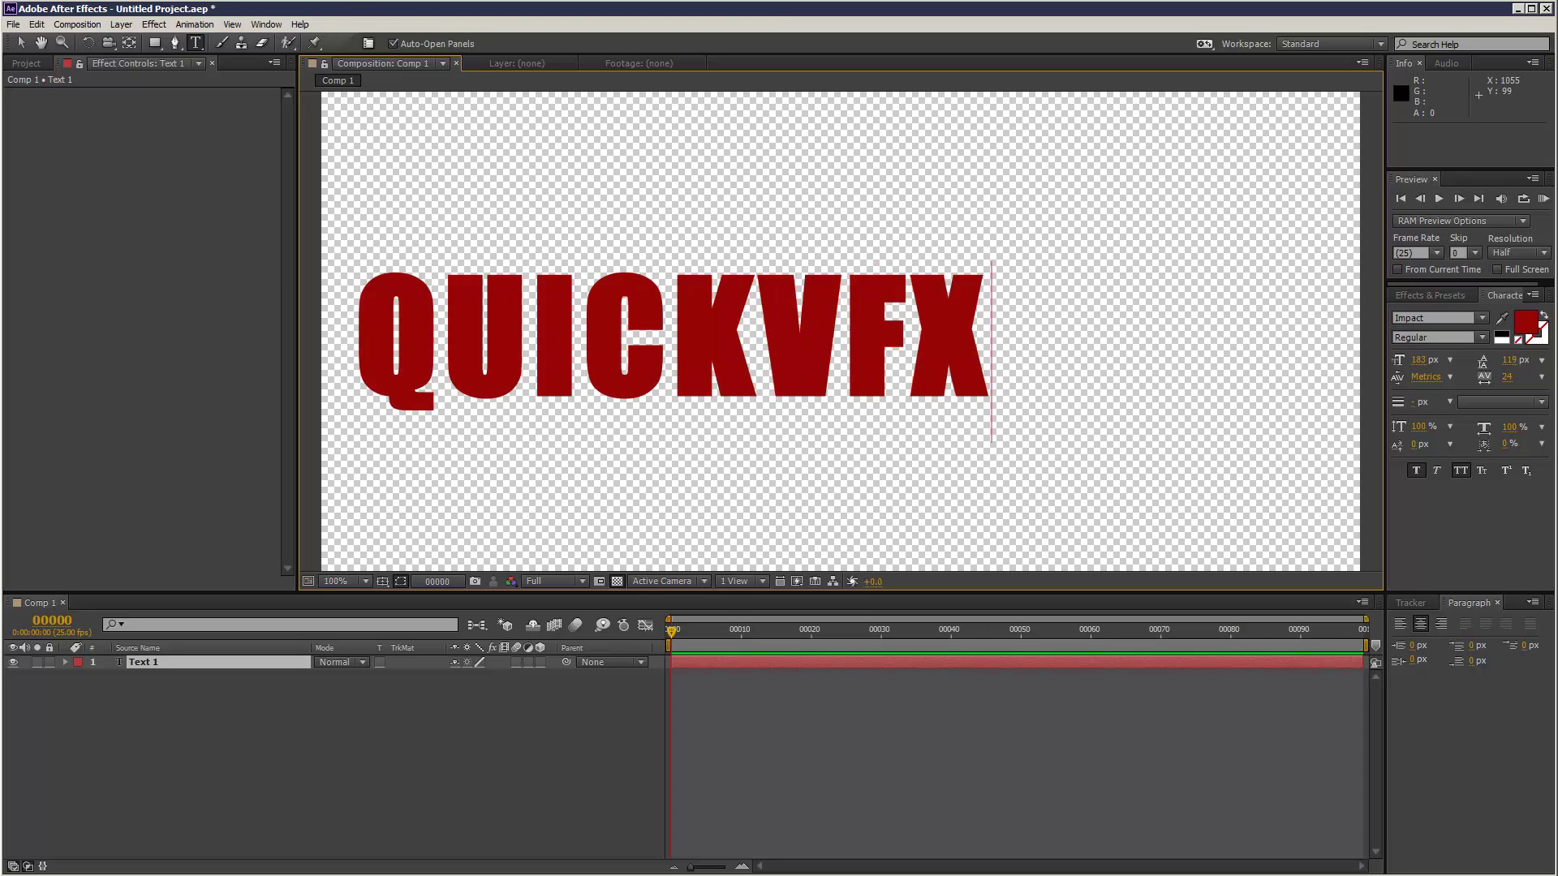
{"action": "left_click", "coordinate": [21, 42]}
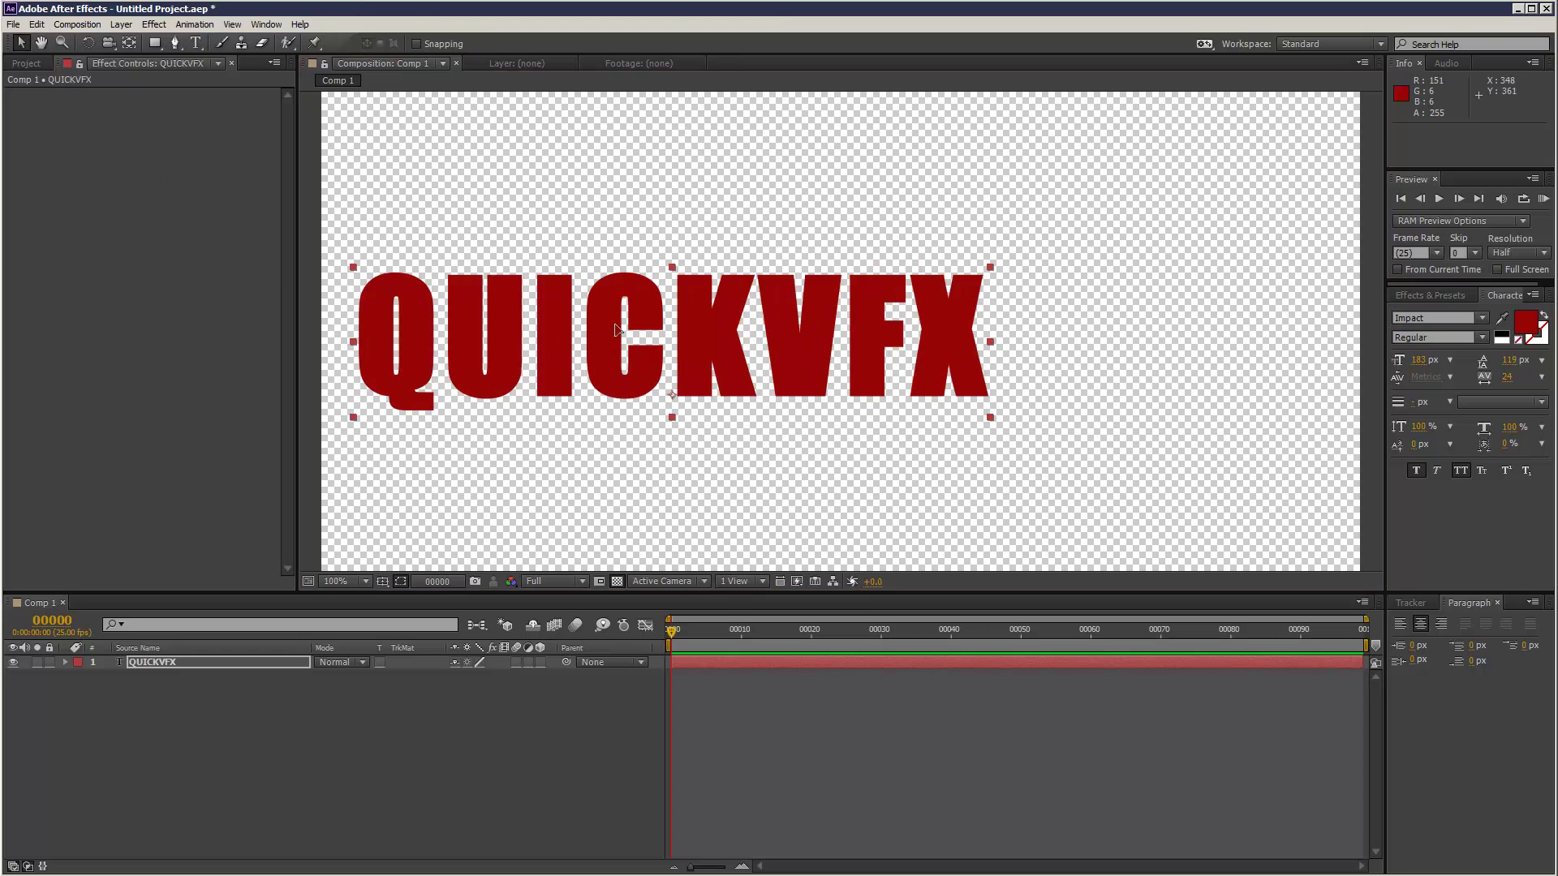
{"action": "left_click_drag", "start_coordinate": [605, 338], "coordinate": [672, 292]}
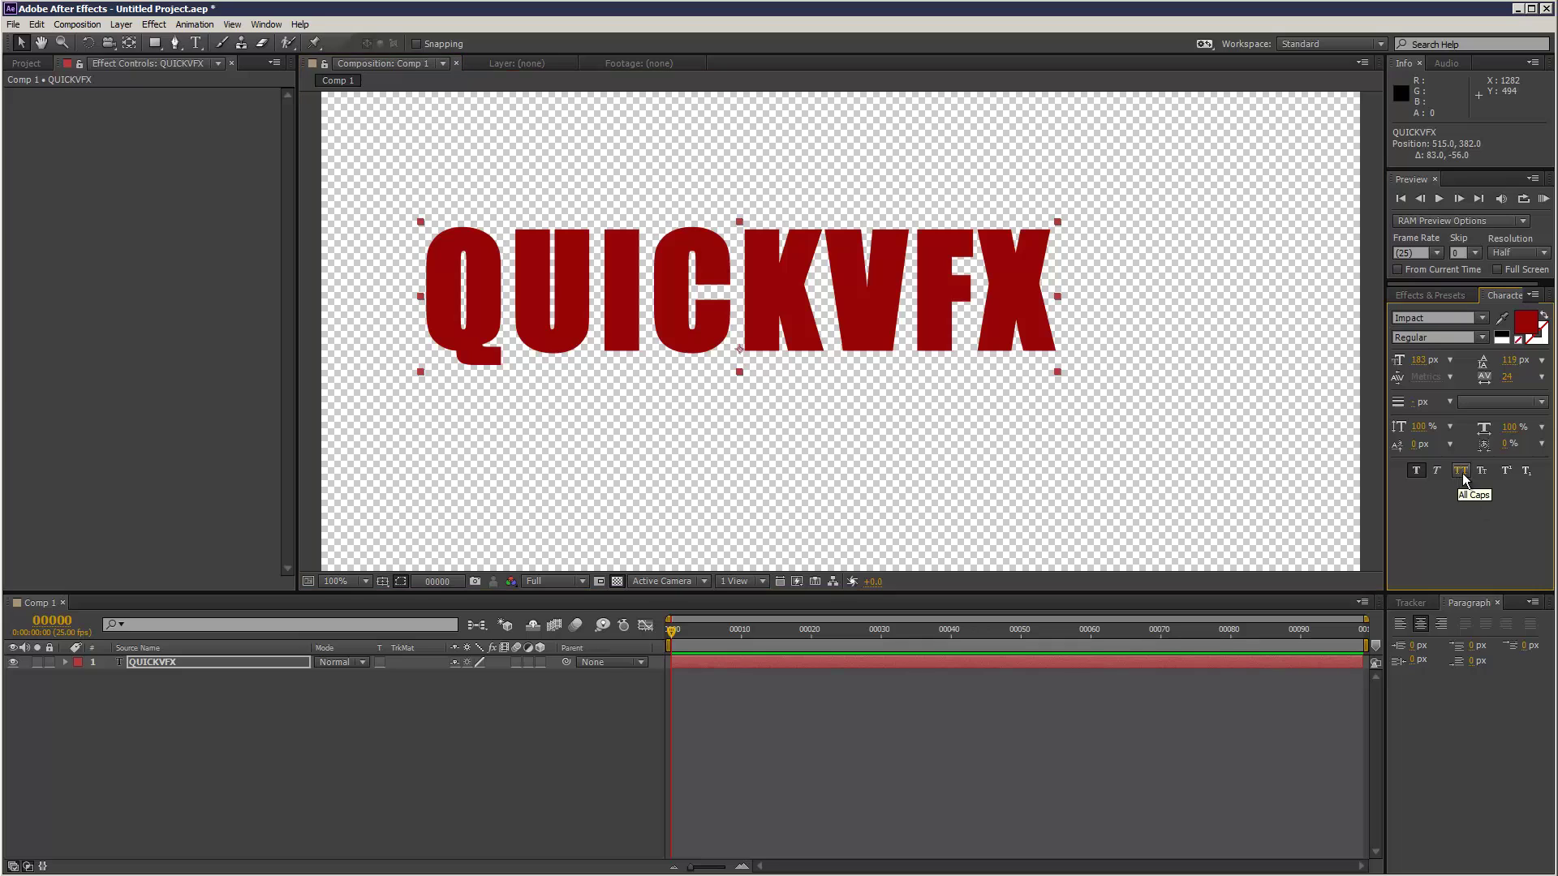
Turn off All Caps and retype the text in mixed case as QuickVFX
{"action": "left_click", "coordinate": [195, 43]}
{"action": "left_click_drag", "start_coordinate": [544, 279], "coordinate": [1186, 300]}
{"action": "type", "text": "uick"}
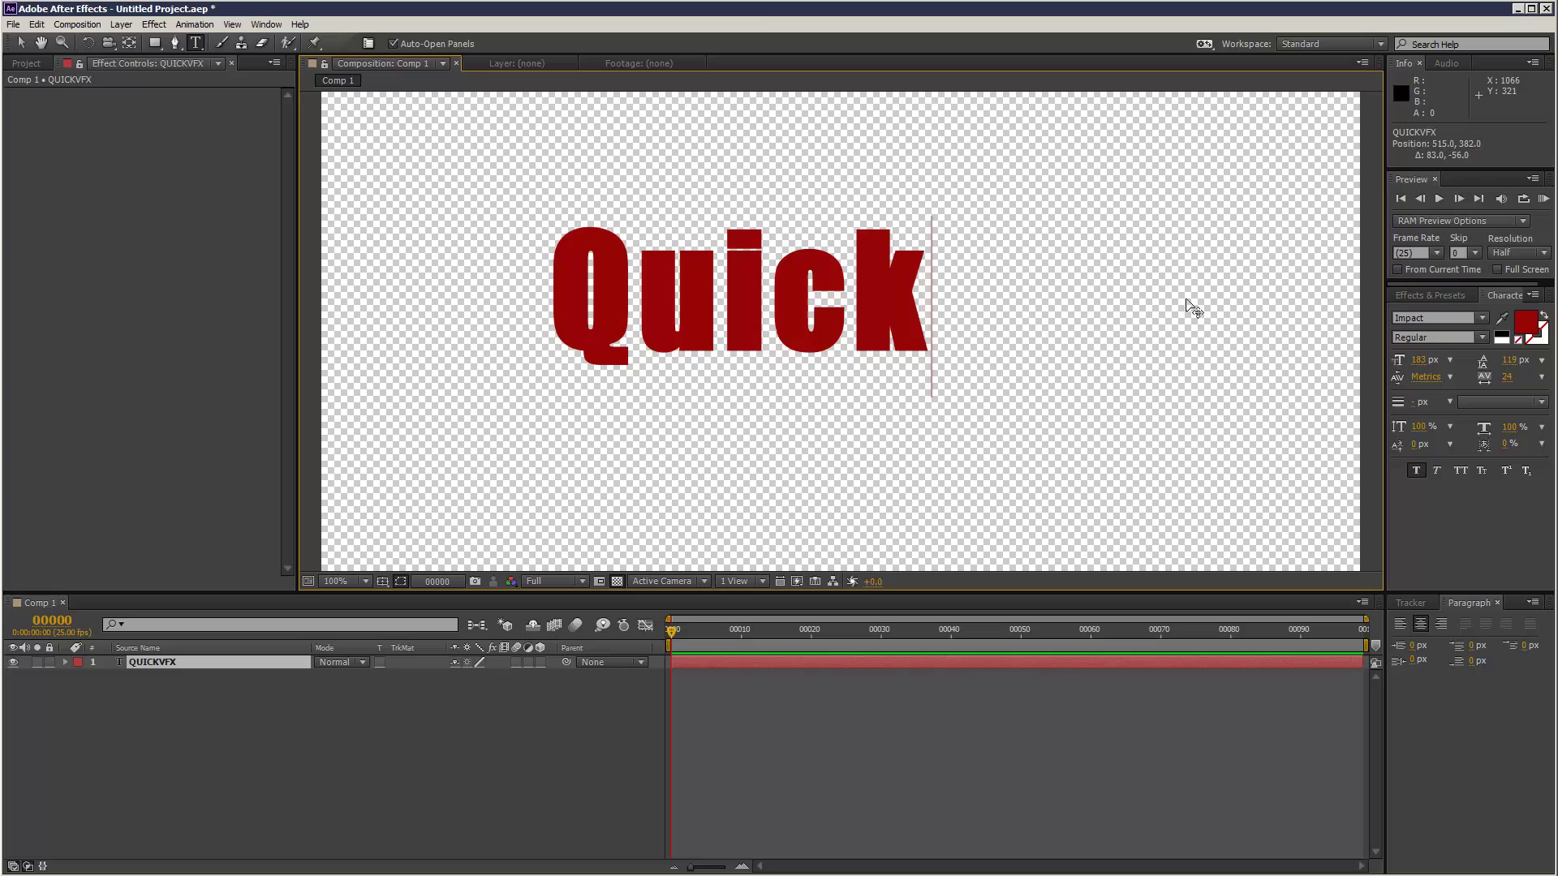
{"action": "type", "text": "VFX"}
Change the font of the whole QuickVFX text to Iskoola Pota
{"action": "key", "text": "ctrl+a"}
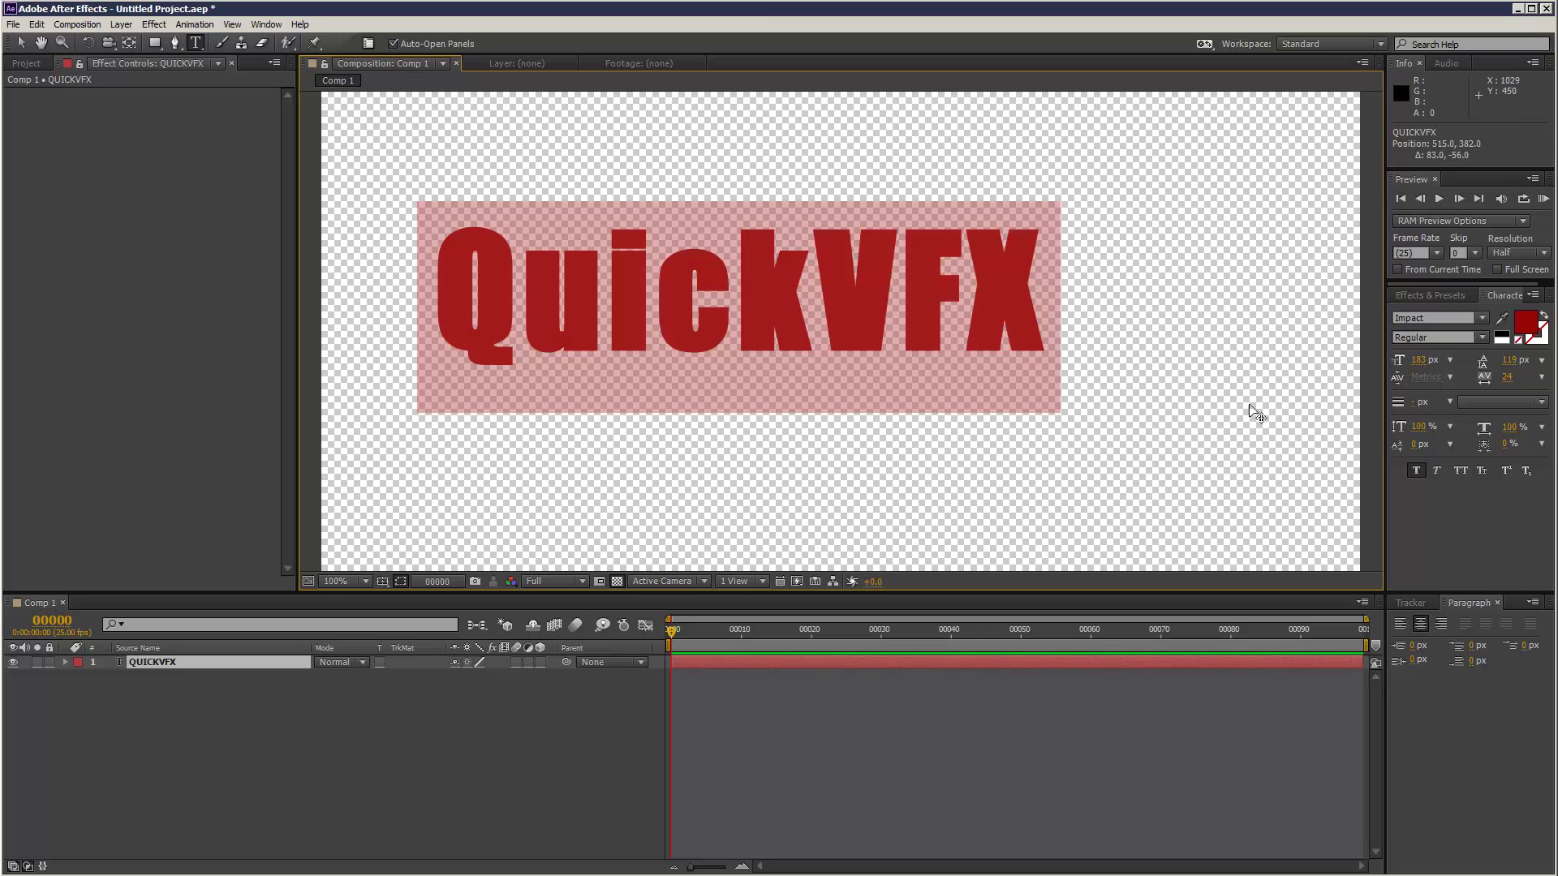
{"action": "left_click", "coordinate": [1457, 319]}
{"action": "key", "text": "Down"}
{"action": "key", "text": "Down"}
{"action": "key", "text": "Down"}
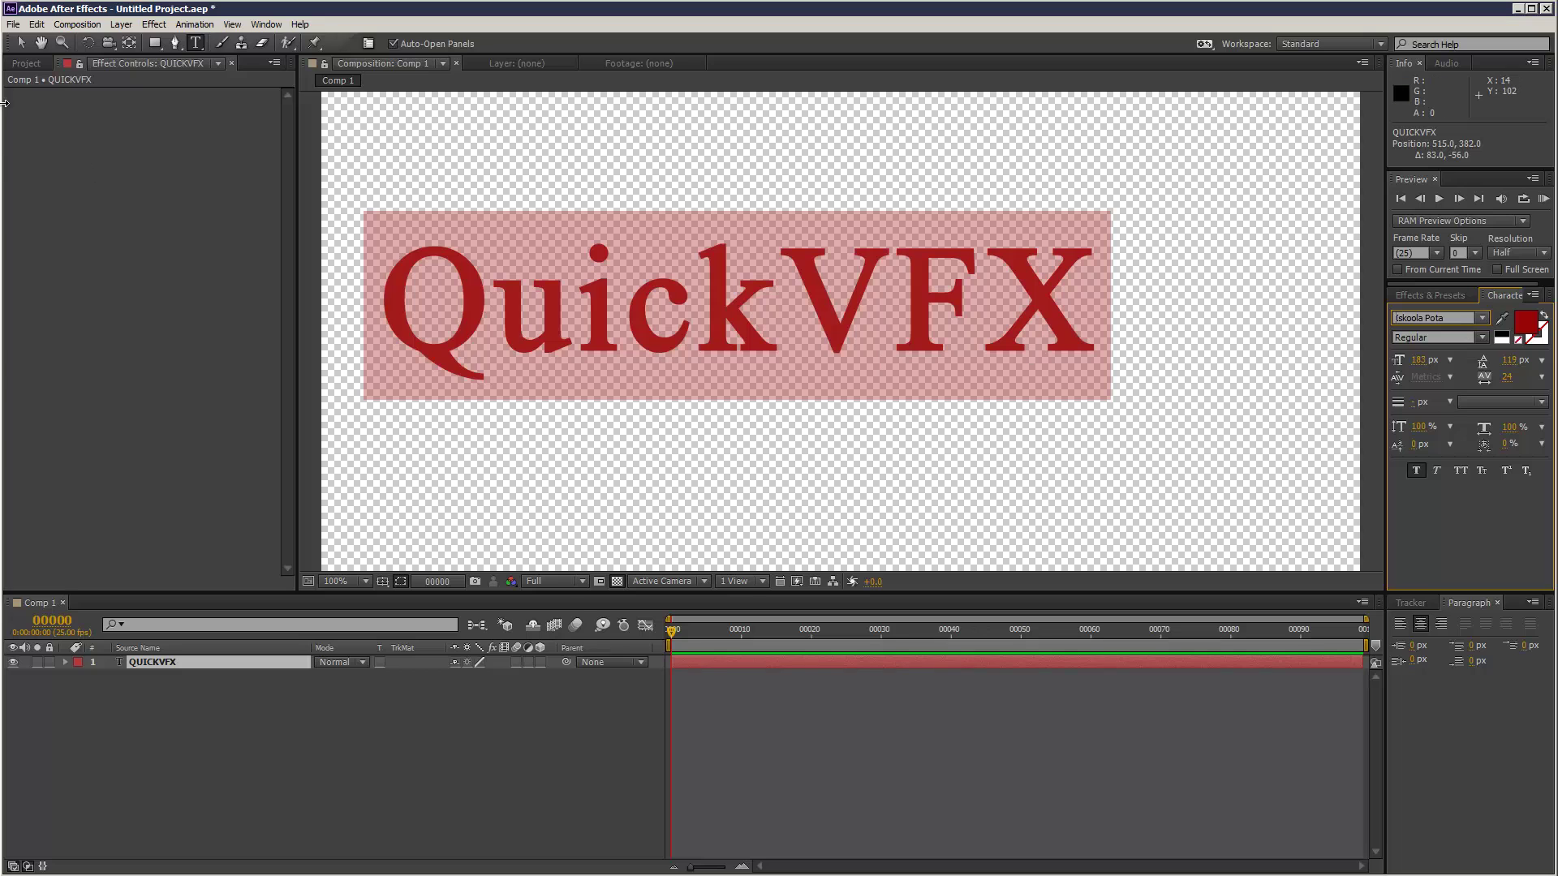
Move the QuickVFX text to about 580, 381 and turn off its Faux Bold style
{"action": "left_click", "coordinate": [20, 42]}
{"action": "left_click_drag", "start_coordinate": [740, 269], "coordinate": [792, 269]}
{"action": "left_click", "coordinate": [1416, 472]}
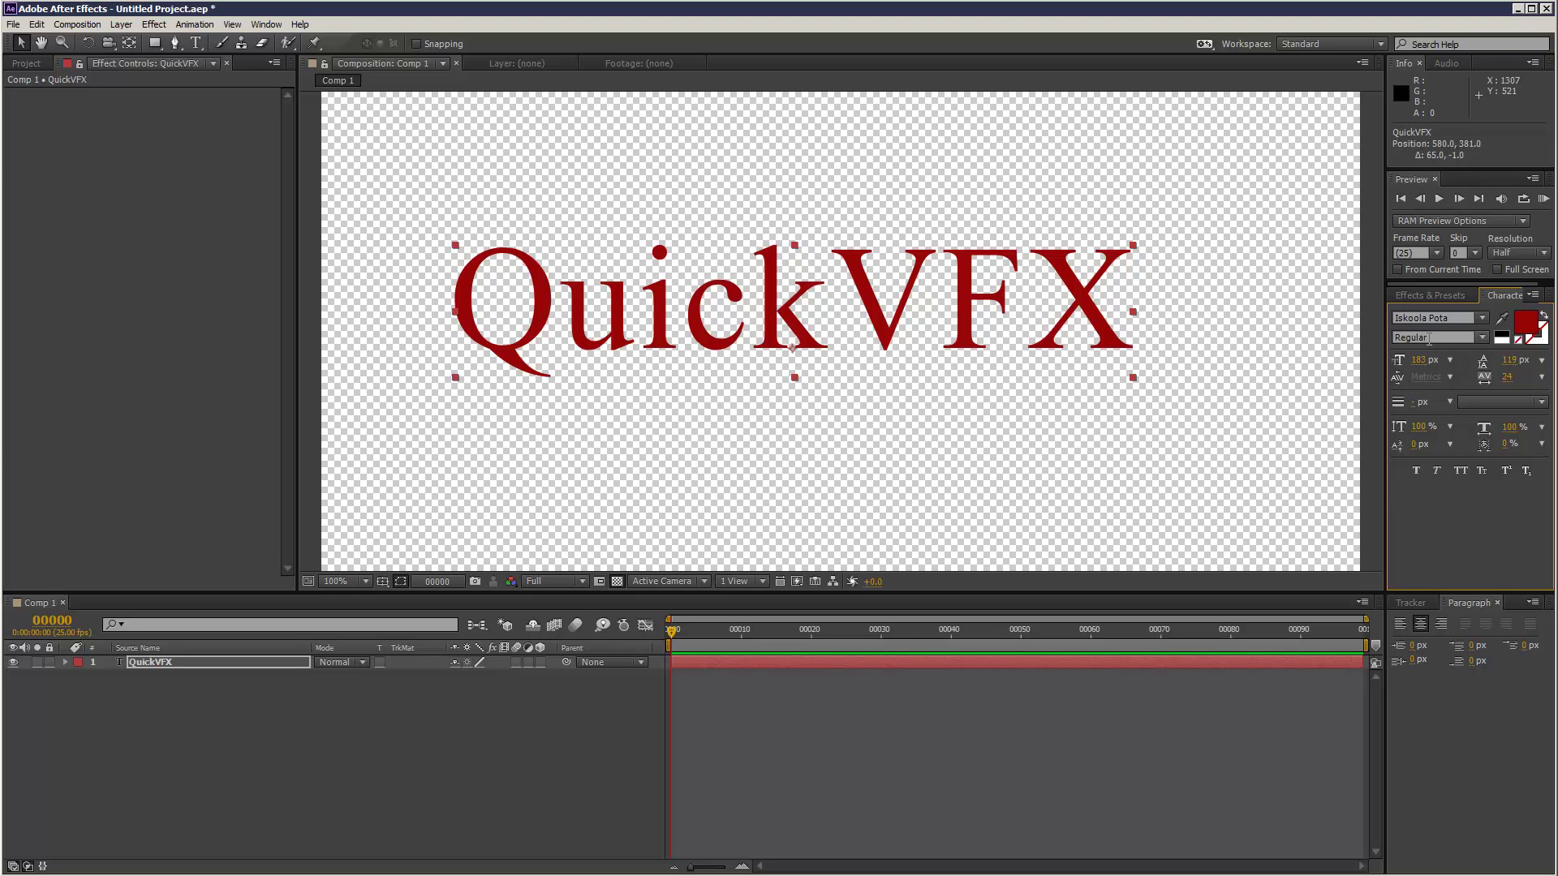
Try the Bold font style on the QuickVFX text and switch back to Regular
{"action": "left_click", "coordinate": [1480, 338]}
{"action": "left_click", "coordinate": [1454, 338]}
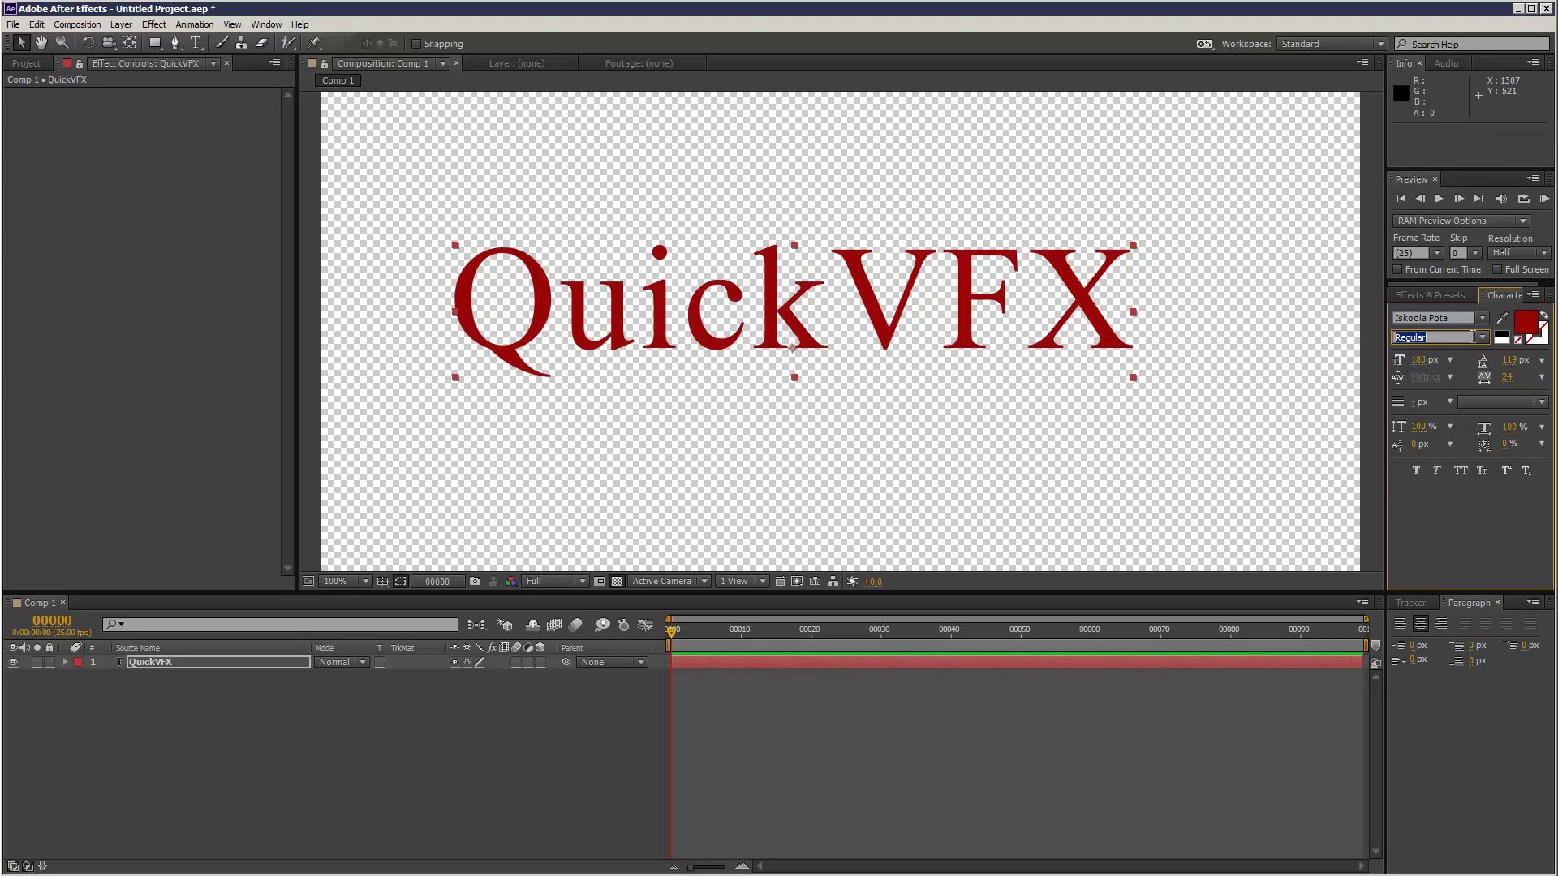
{"action": "left_click", "coordinate": [1444, 368]}
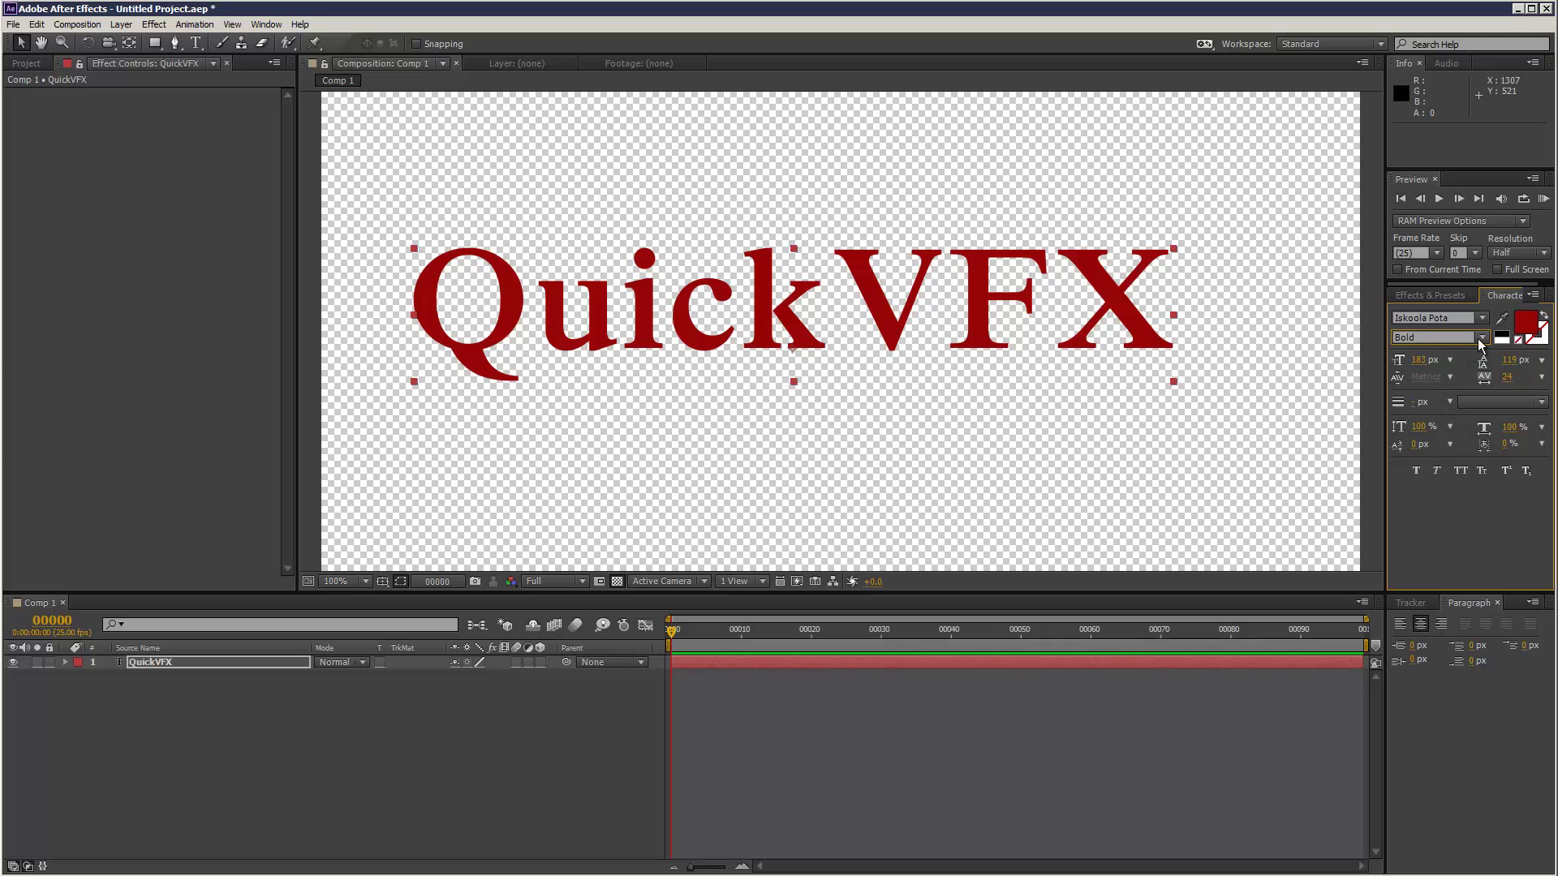
{"action": "left_click", "coordinate": [1481, 338]}
{"action": "left_click", "coordinate": [1452, 355]}
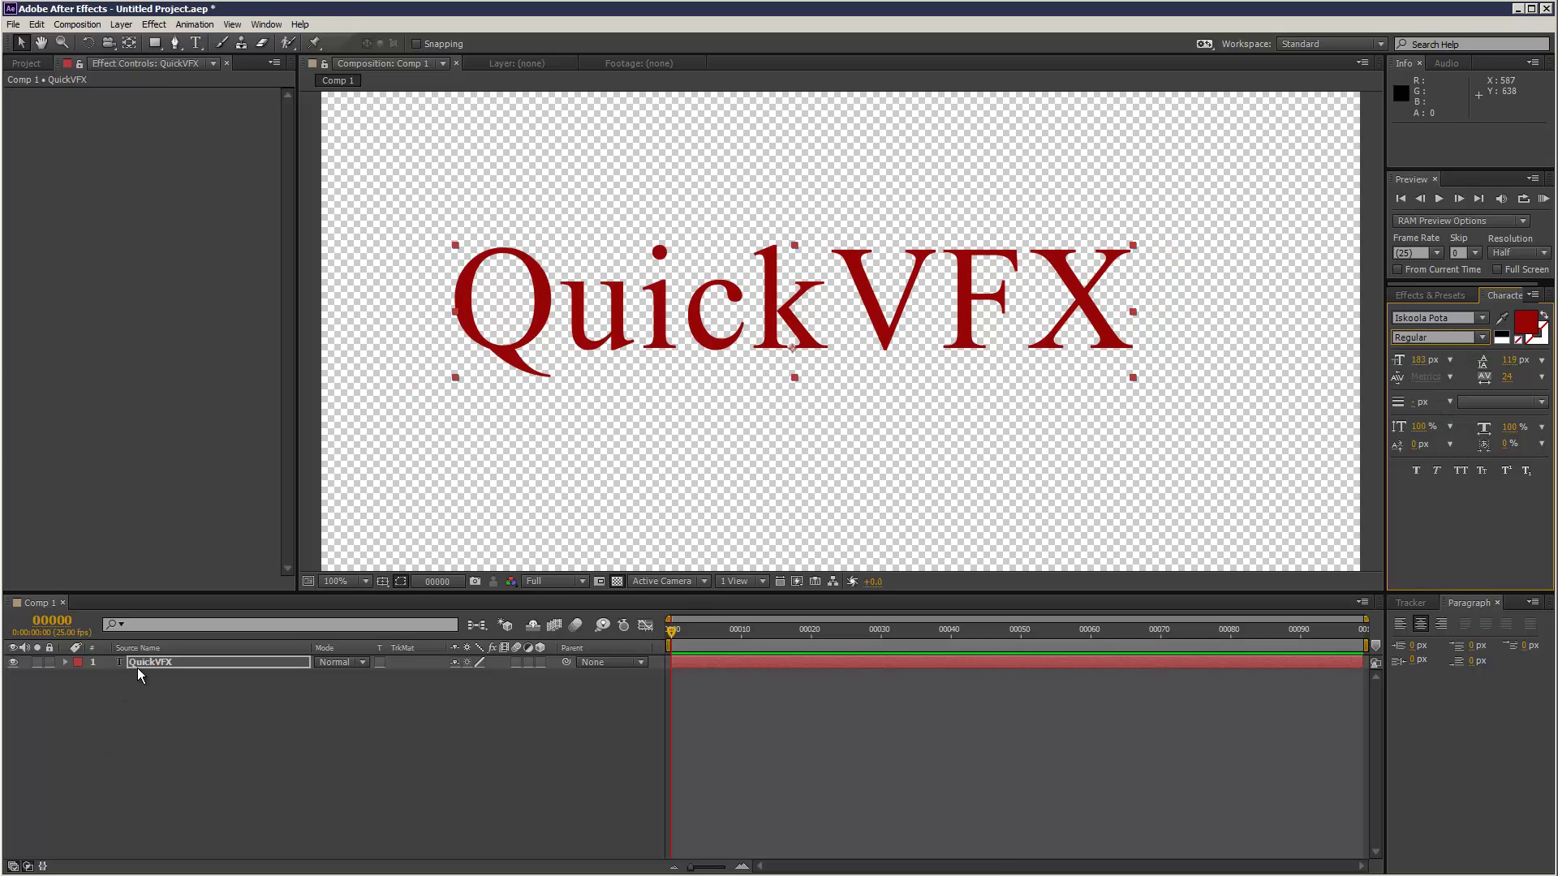
Go to frame 7 and examine the text layer's Animate properties, Path Options and More Options for a font weight control
{"action": "left_click", "coordinate": [65, 662]}
{"action": "left_click", "coordinate": [79, 675]}
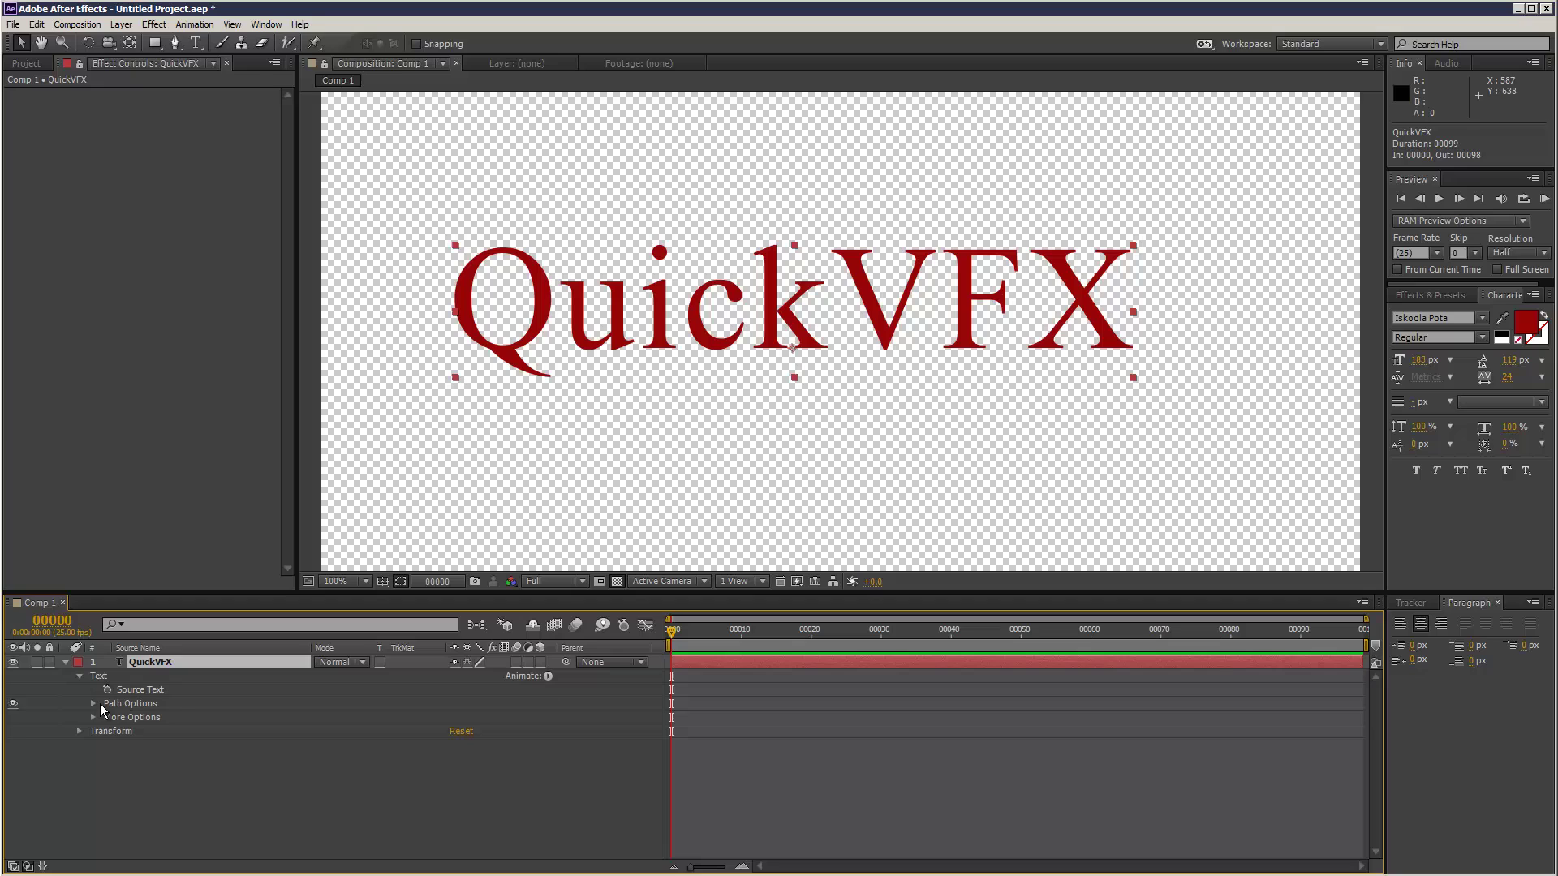
{"action": "left_click", "coordinate": [1481, 339]}
{"action": "left_click", "coordinate": [1482, 338]}
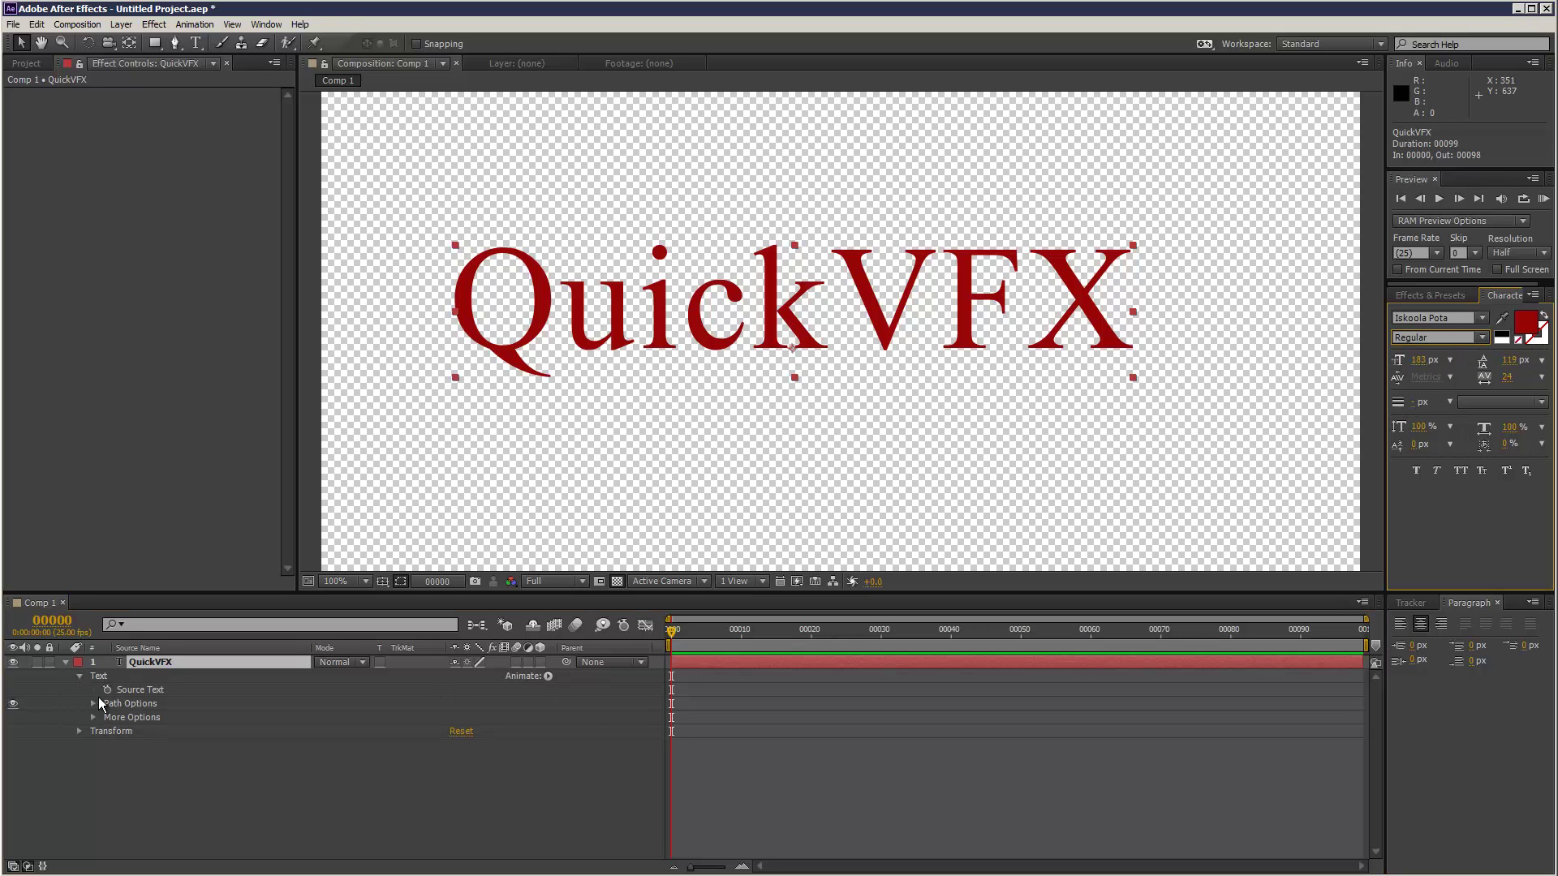
{"action": "left_click", "coordinate": [720, 630]}
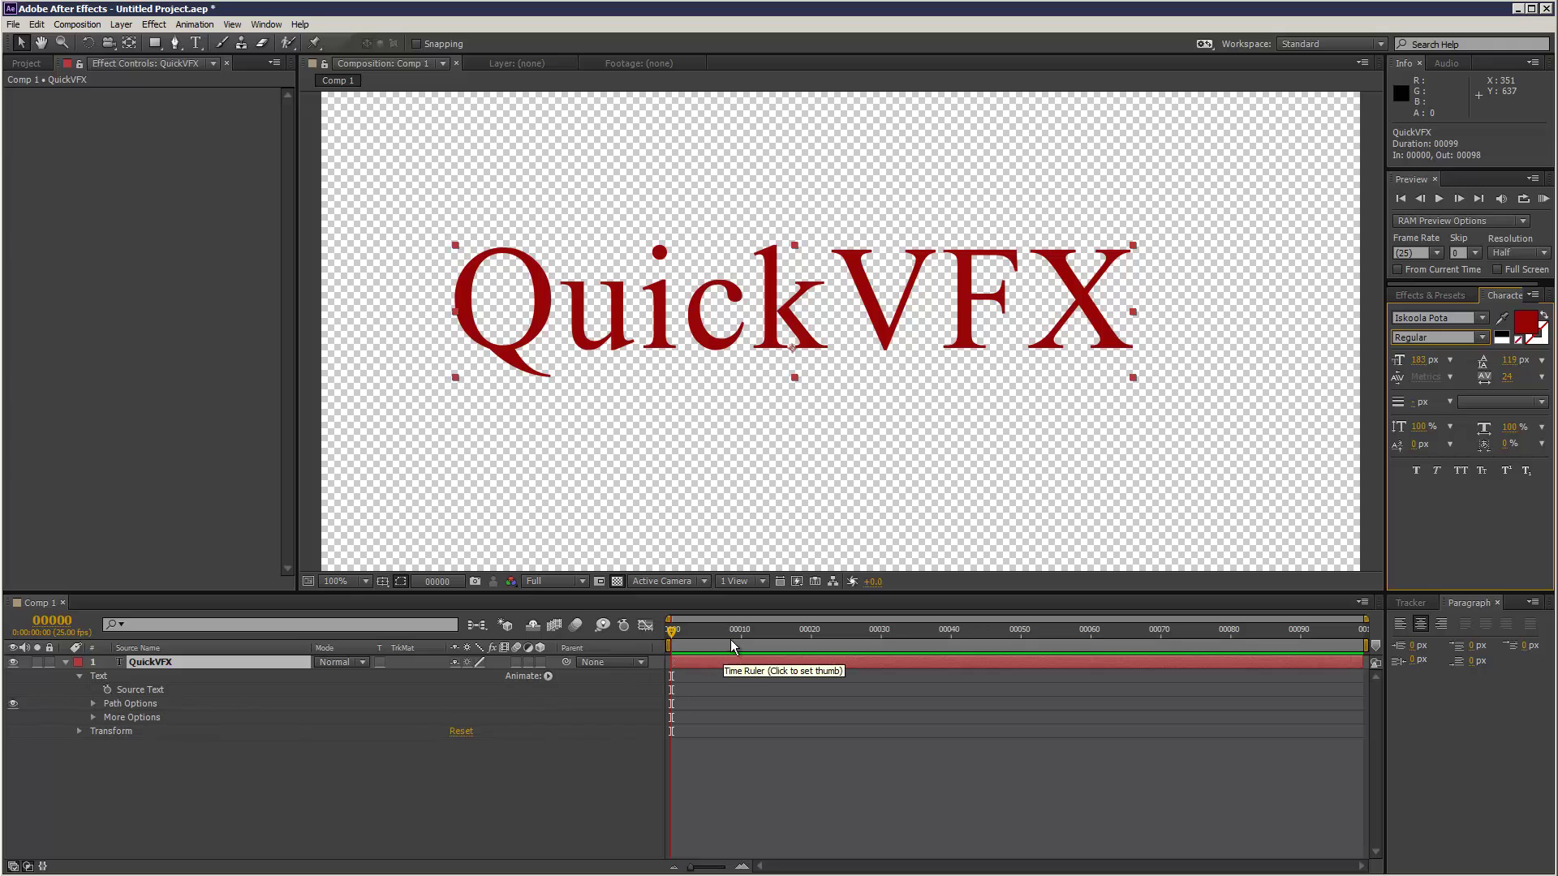
{"action": "left_click", "coordinate": [548, 677]}
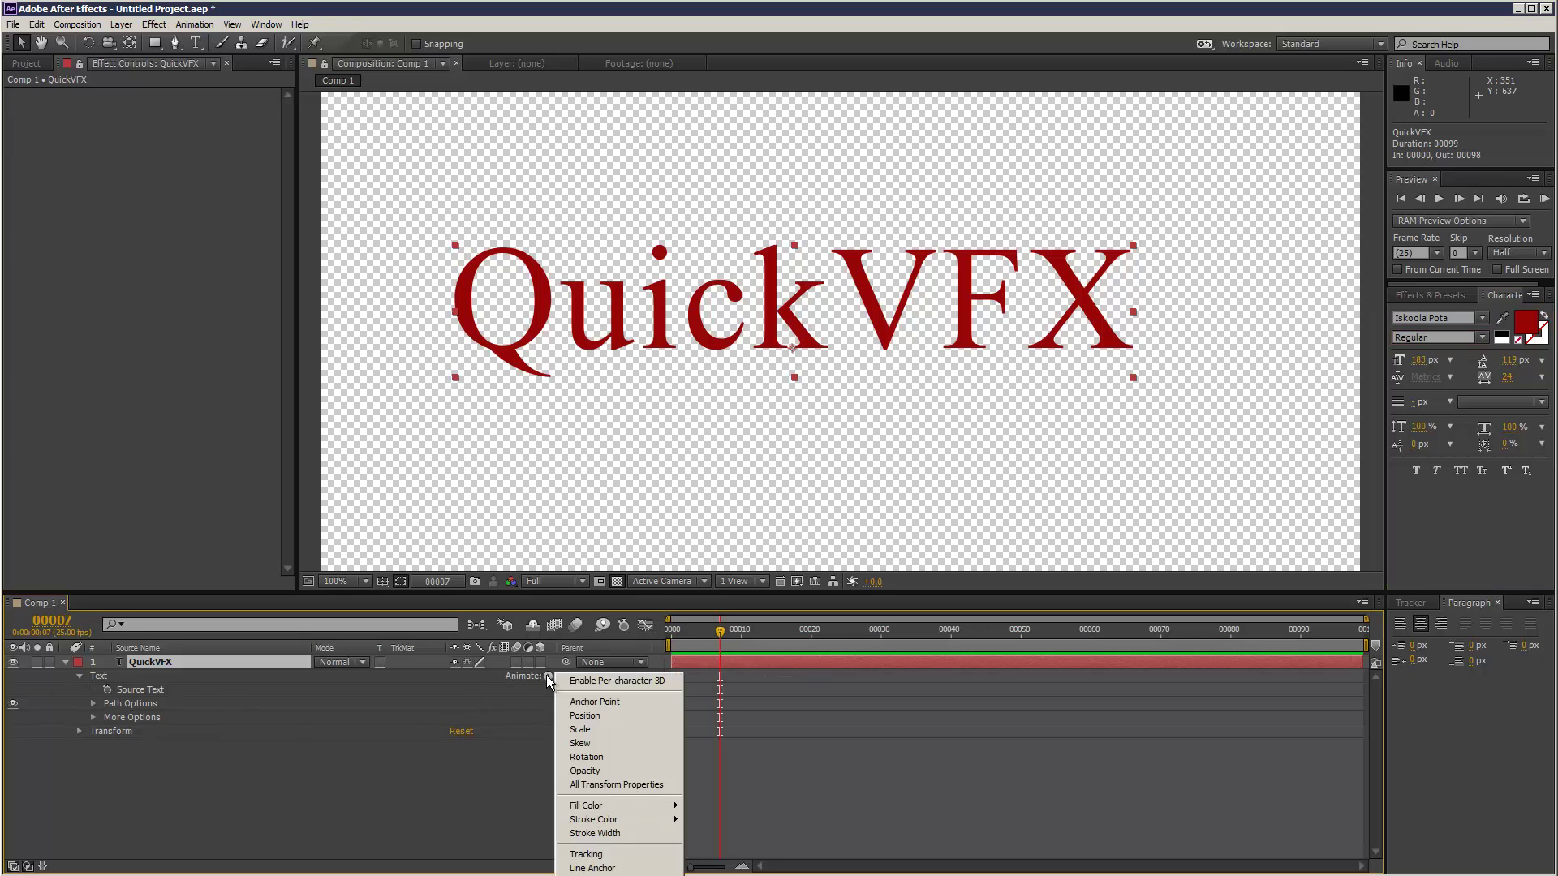
{"action": "mouse_move", "coordinate": [647, 820]}
{"action": "left_click", "coordinate": [91, 714]}
{"action": "left_click", "coordinate": [93, 717]}
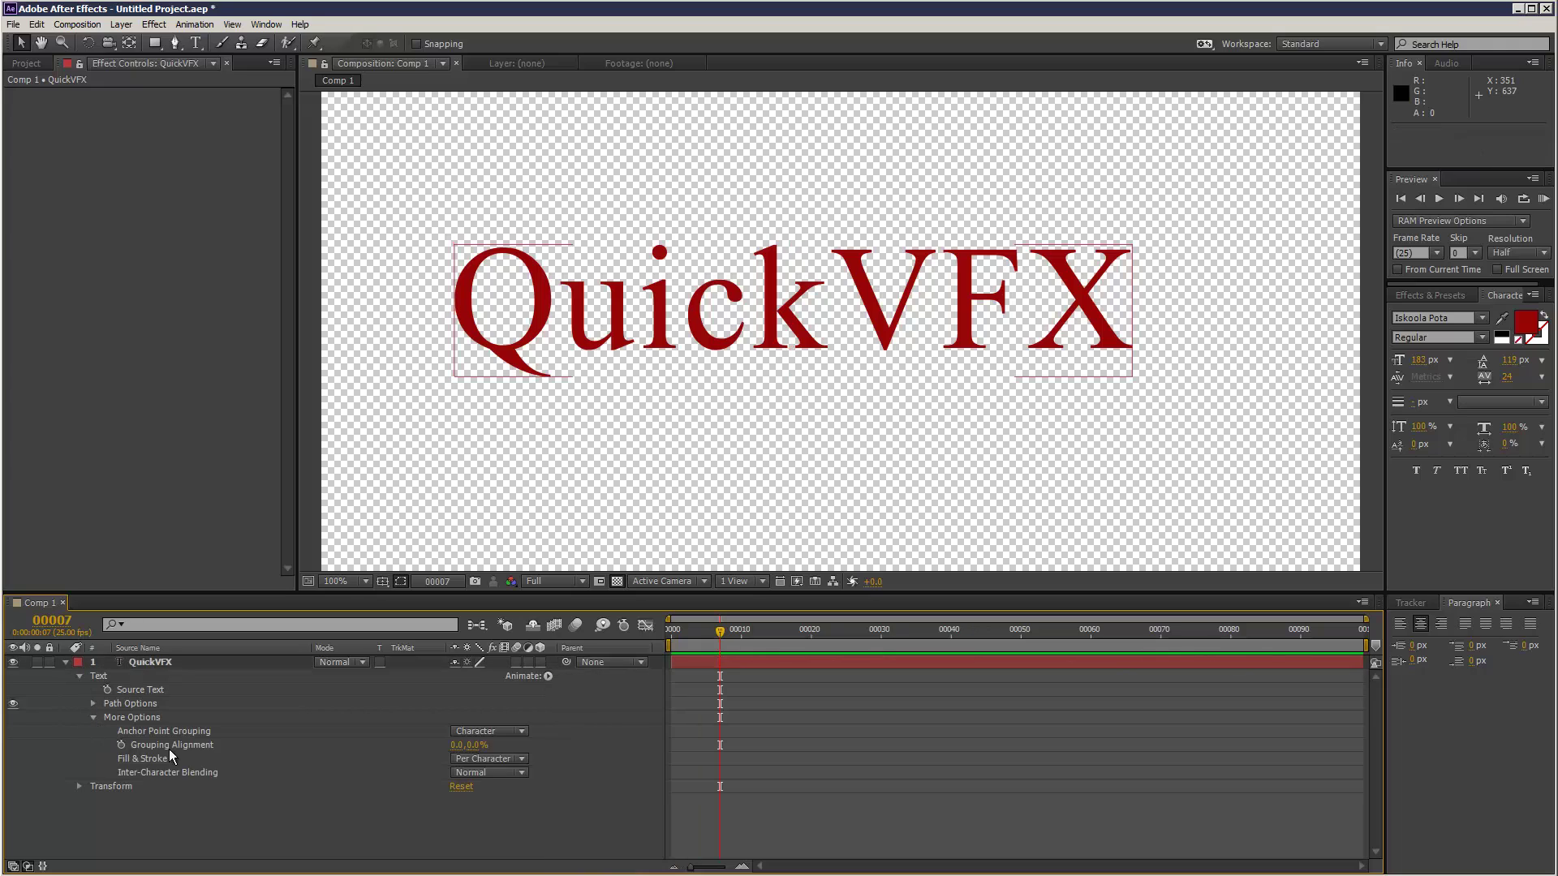
{"action": "left_click", "coordinate": [93, 703]}
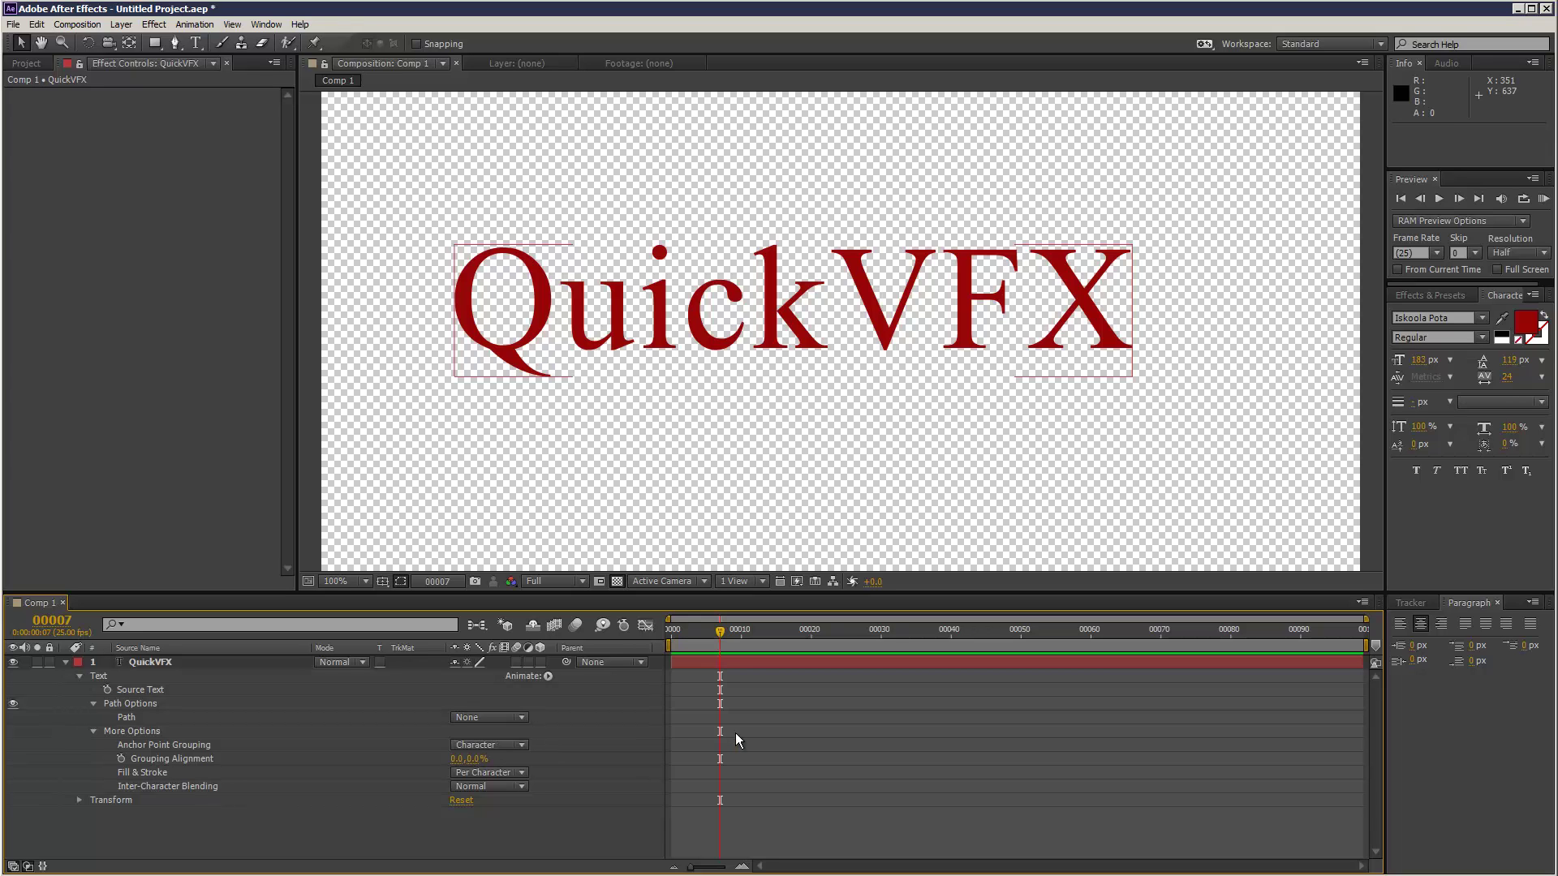
Duplicate the QuickVFX text layer, set the copy to Bold and place it below the original at about 610, 541
{"action": "left_click", "coordinate": [188, 665]}
{"action": "key", "text": "ctrl+d"}
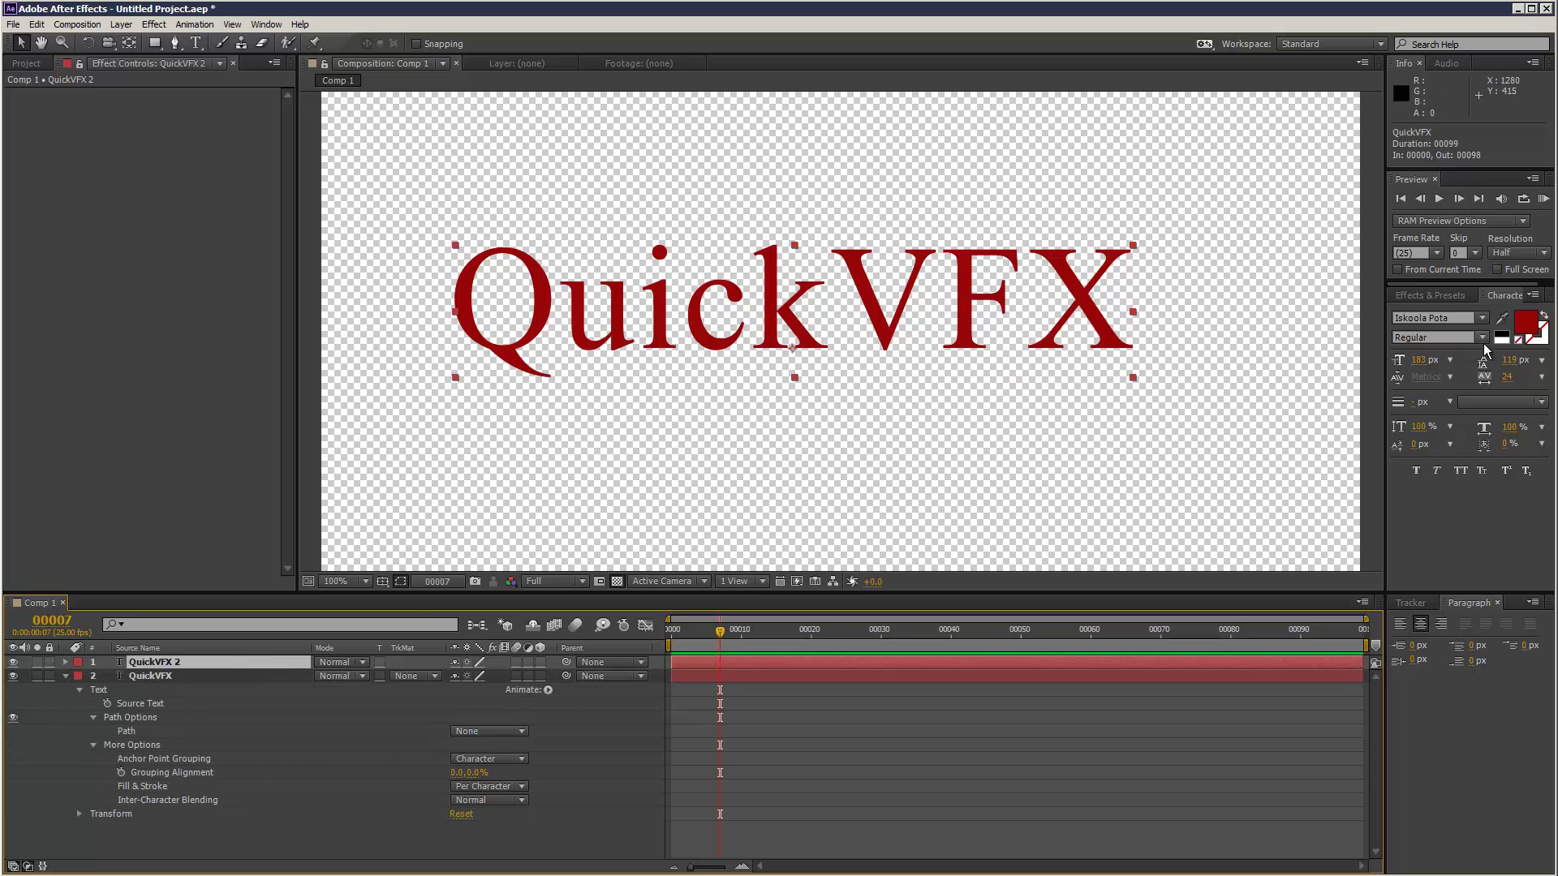
{"action": "left_click", "coordinate": [1482, 338]}
{"action": "left_click", "coordinate": [1430, 368]}
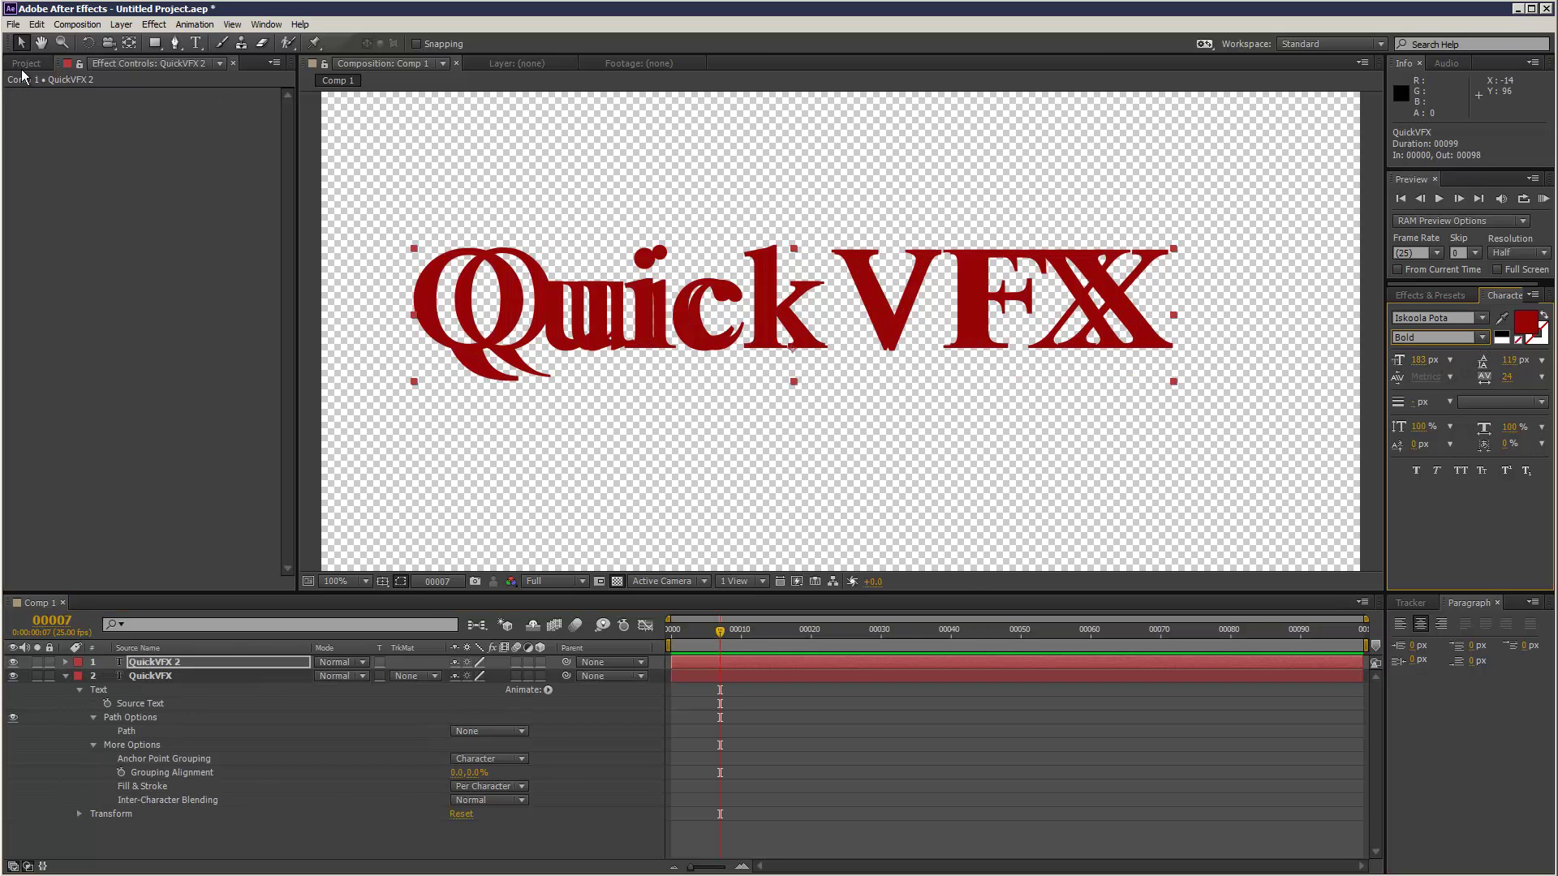
{"action": "left_click", "coordinate": [22, 44]}
{"action": "left_click_drag", "start_coordinate": [514, 299], "coordinate": [538, 429]}
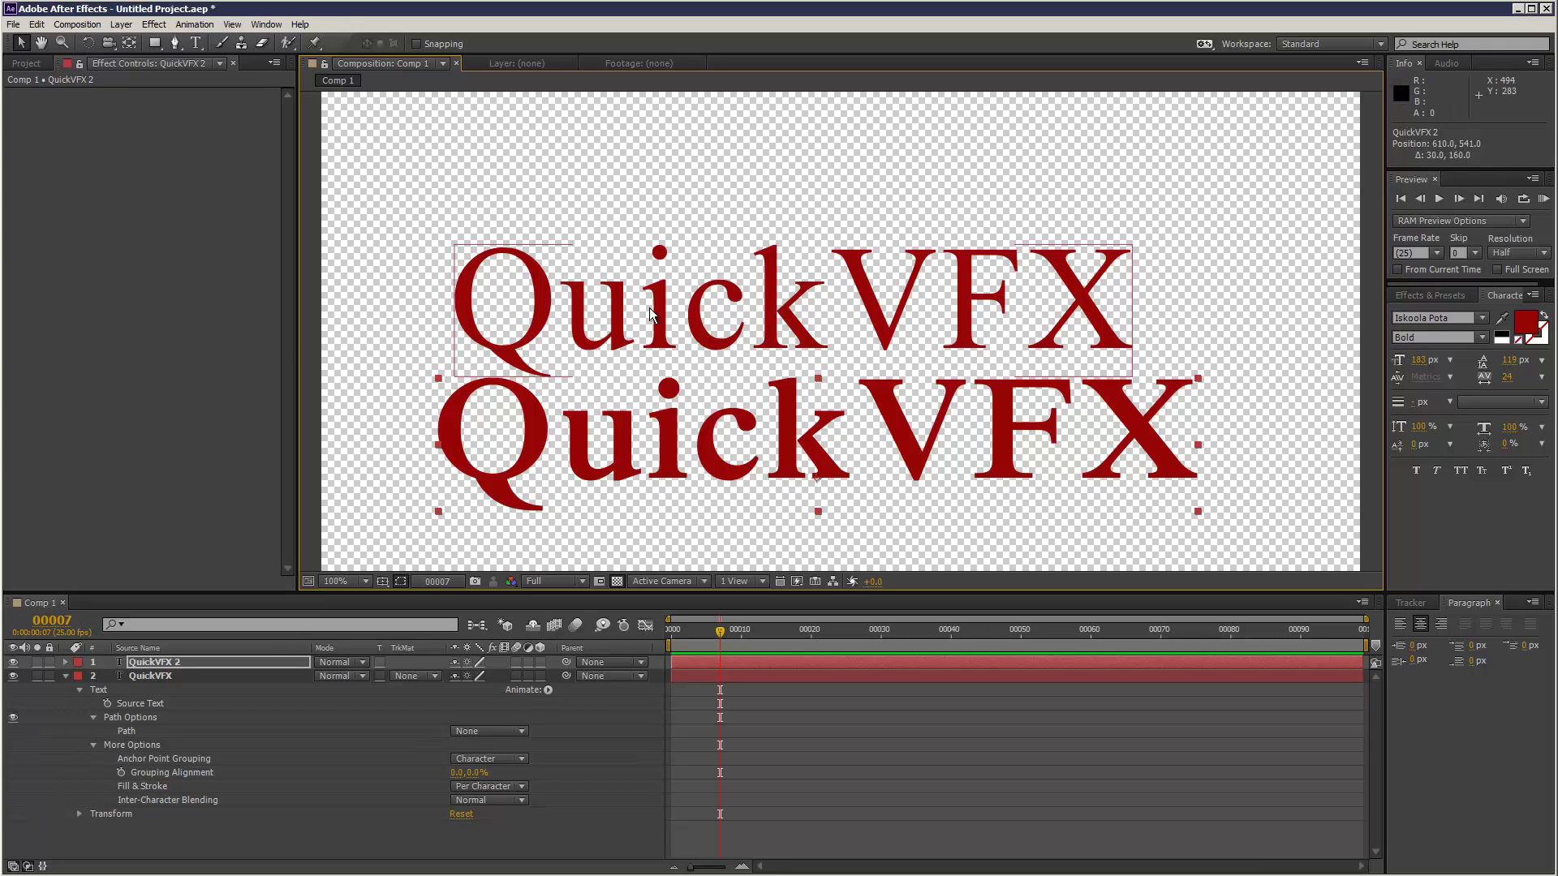
Delete the bold duplicate of the text layer
{"action": "left_click", "coordinate": [495, 659]}
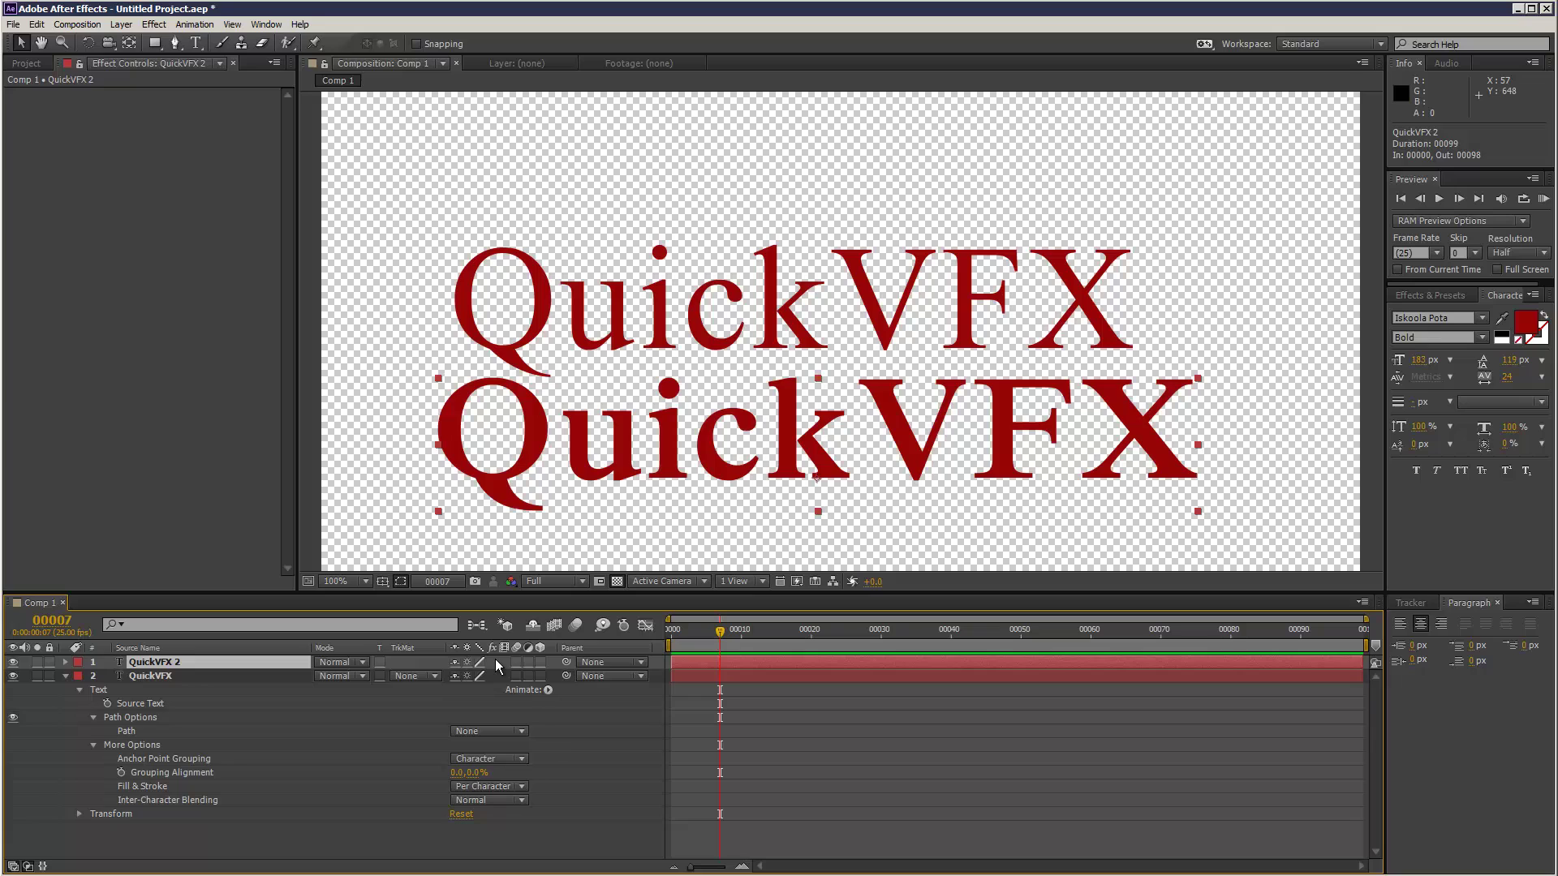
{"action": "key", "text": "Delete"}
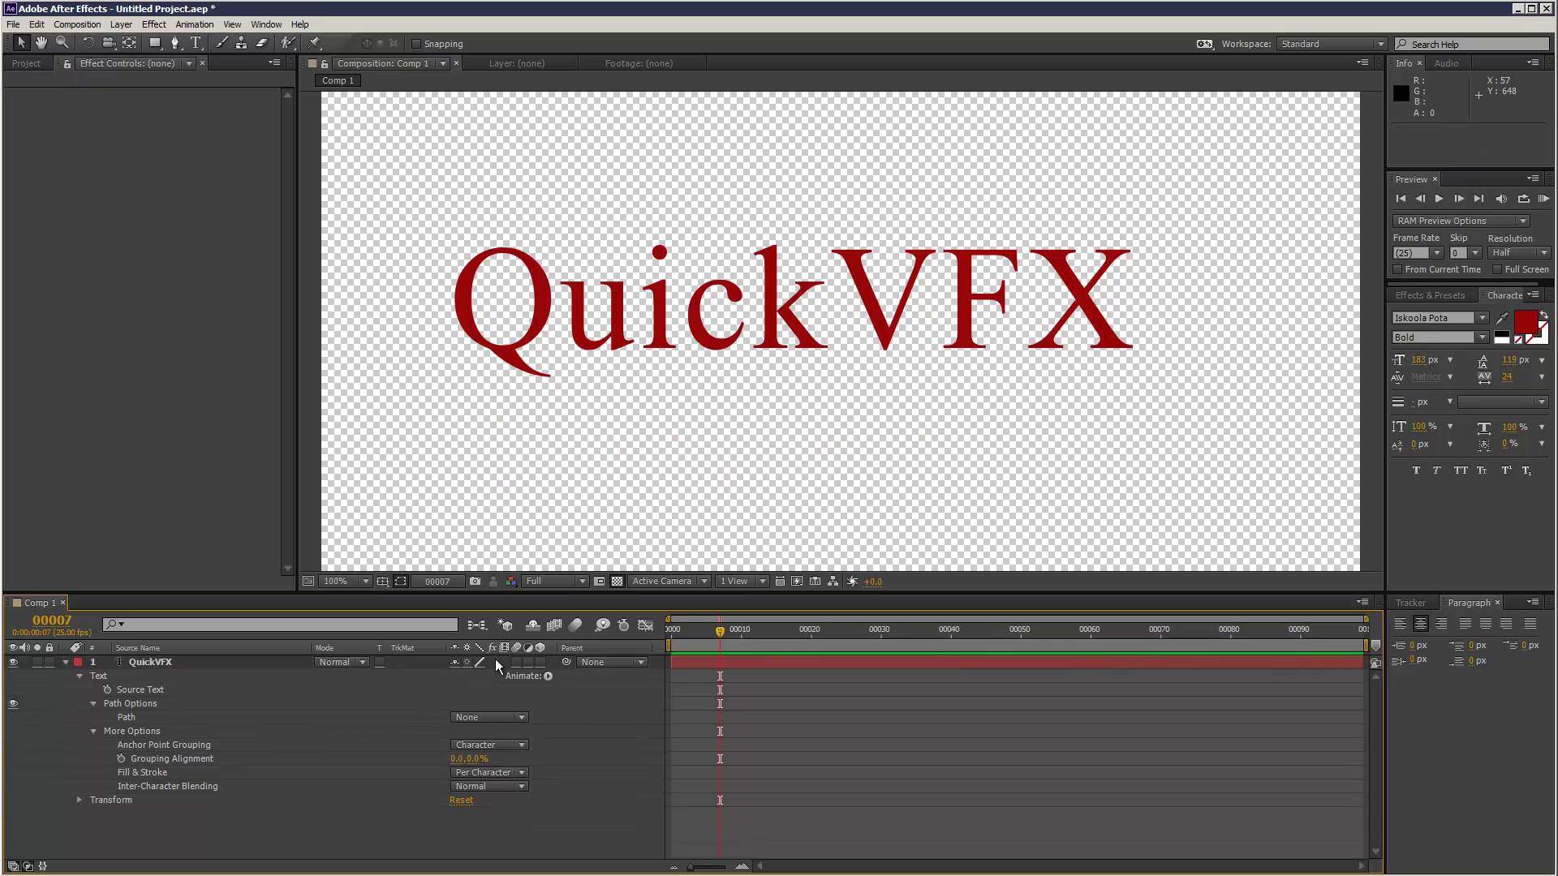
Change the fill colour of the QuickVFX text to black
{"action": "left_click", "coordinate": [248, 665]}
{"action": "left_click", "coordinate": [1523, 333]}
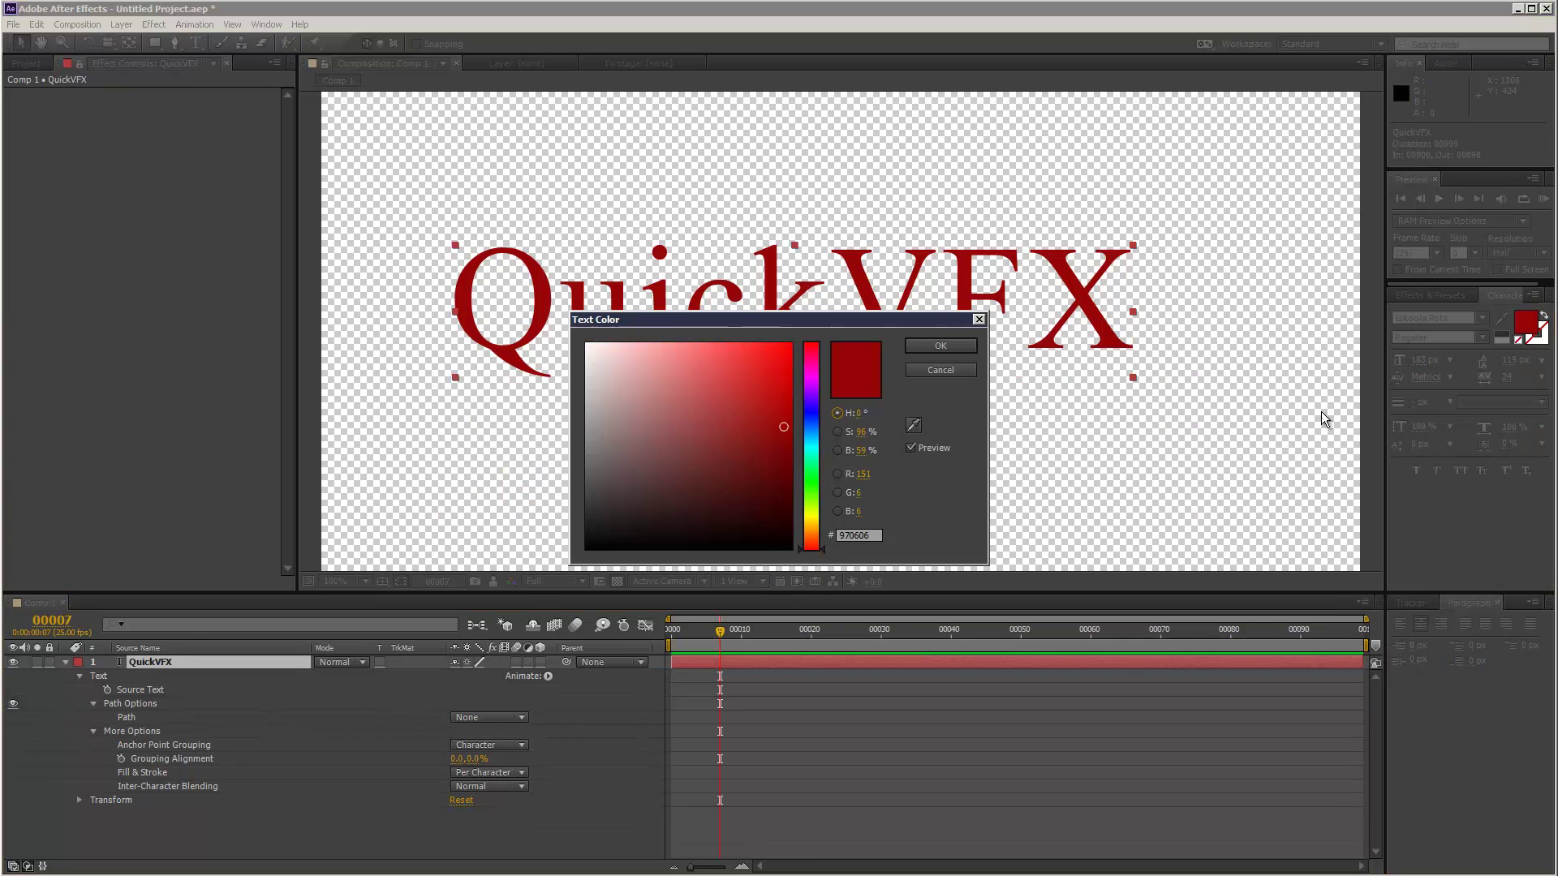
{"action": "left_click_drag", "start_coordinate": [760, 407], "coordinate": [597, 548]}
{"action": "left_click", "coordinate": [939, 346]}
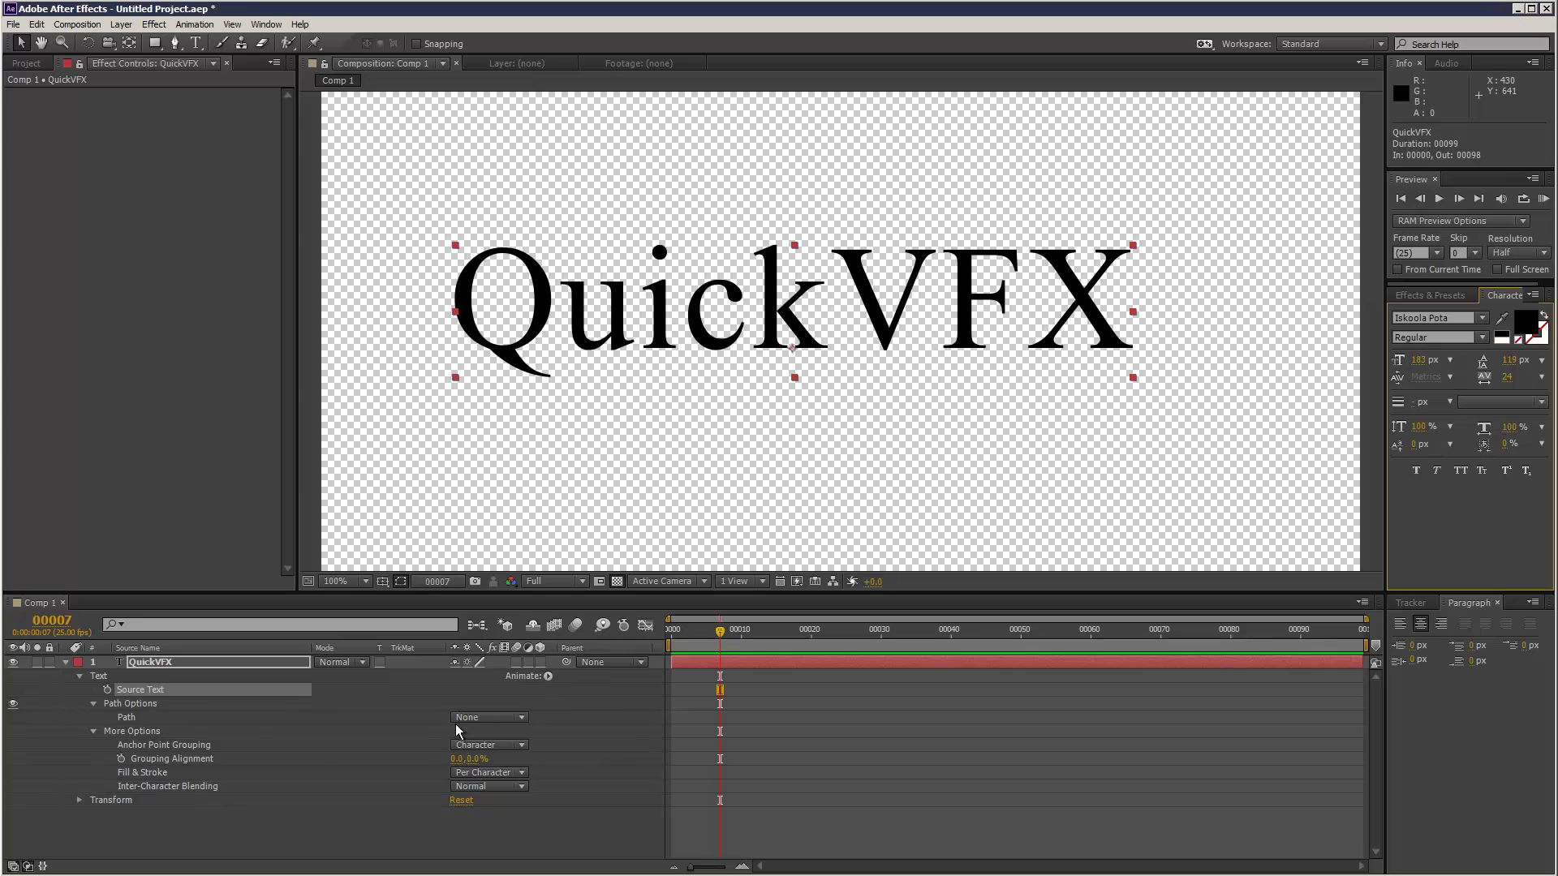
Add a Stroke layer style to the QuickVFX text layer
{"action": "right_click", "coordinate": [230, 659]}
{"action": "mouse_move", "coordinate": [370, 323]}
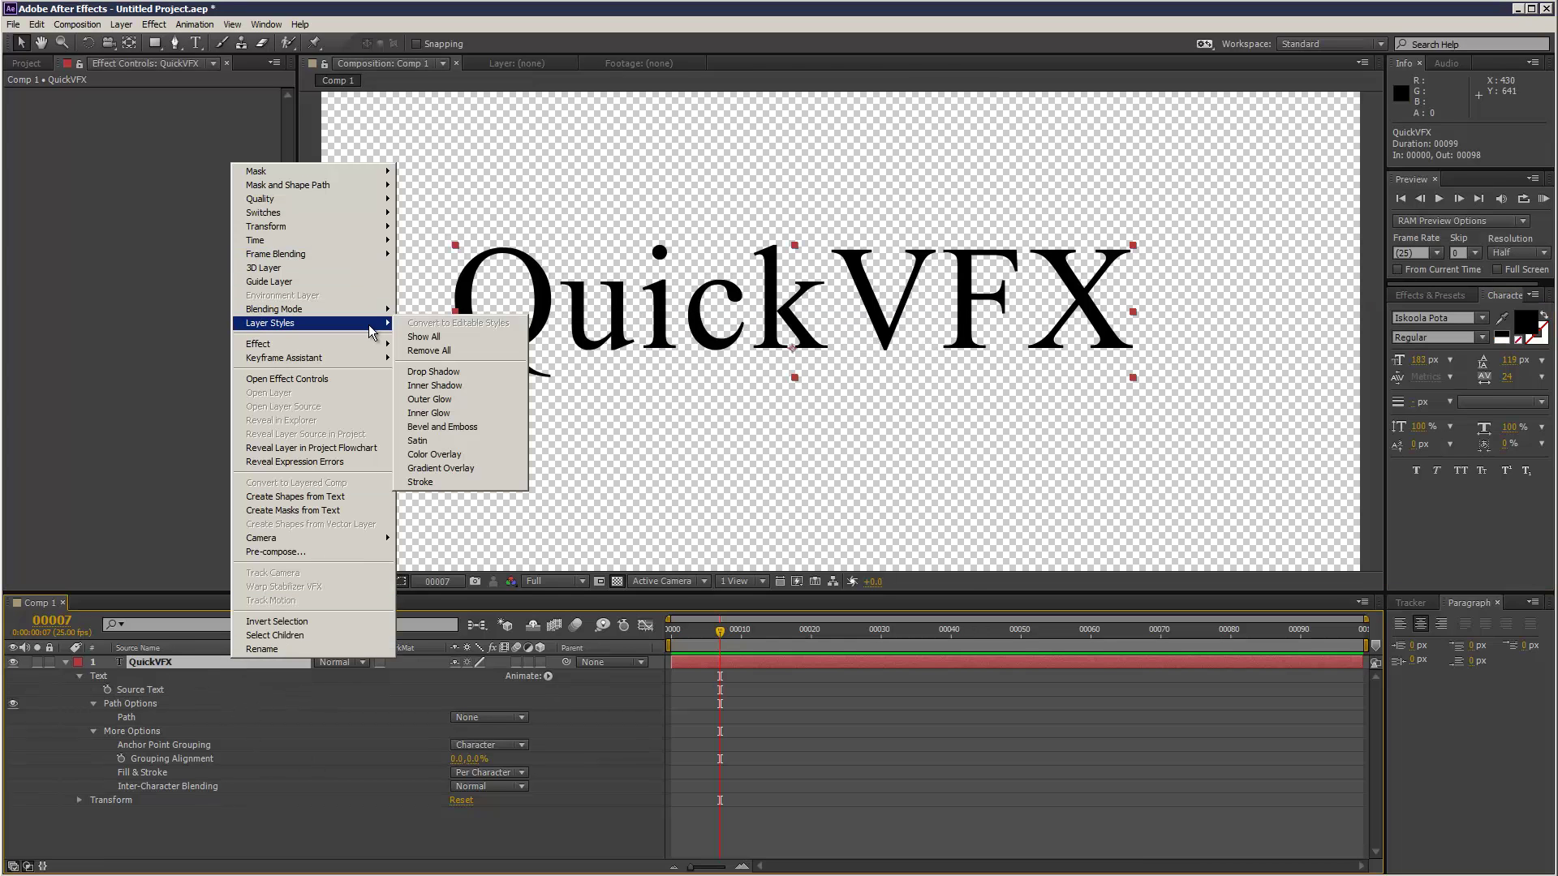
{"action": "left_click", "coordinate": [445, 485]}
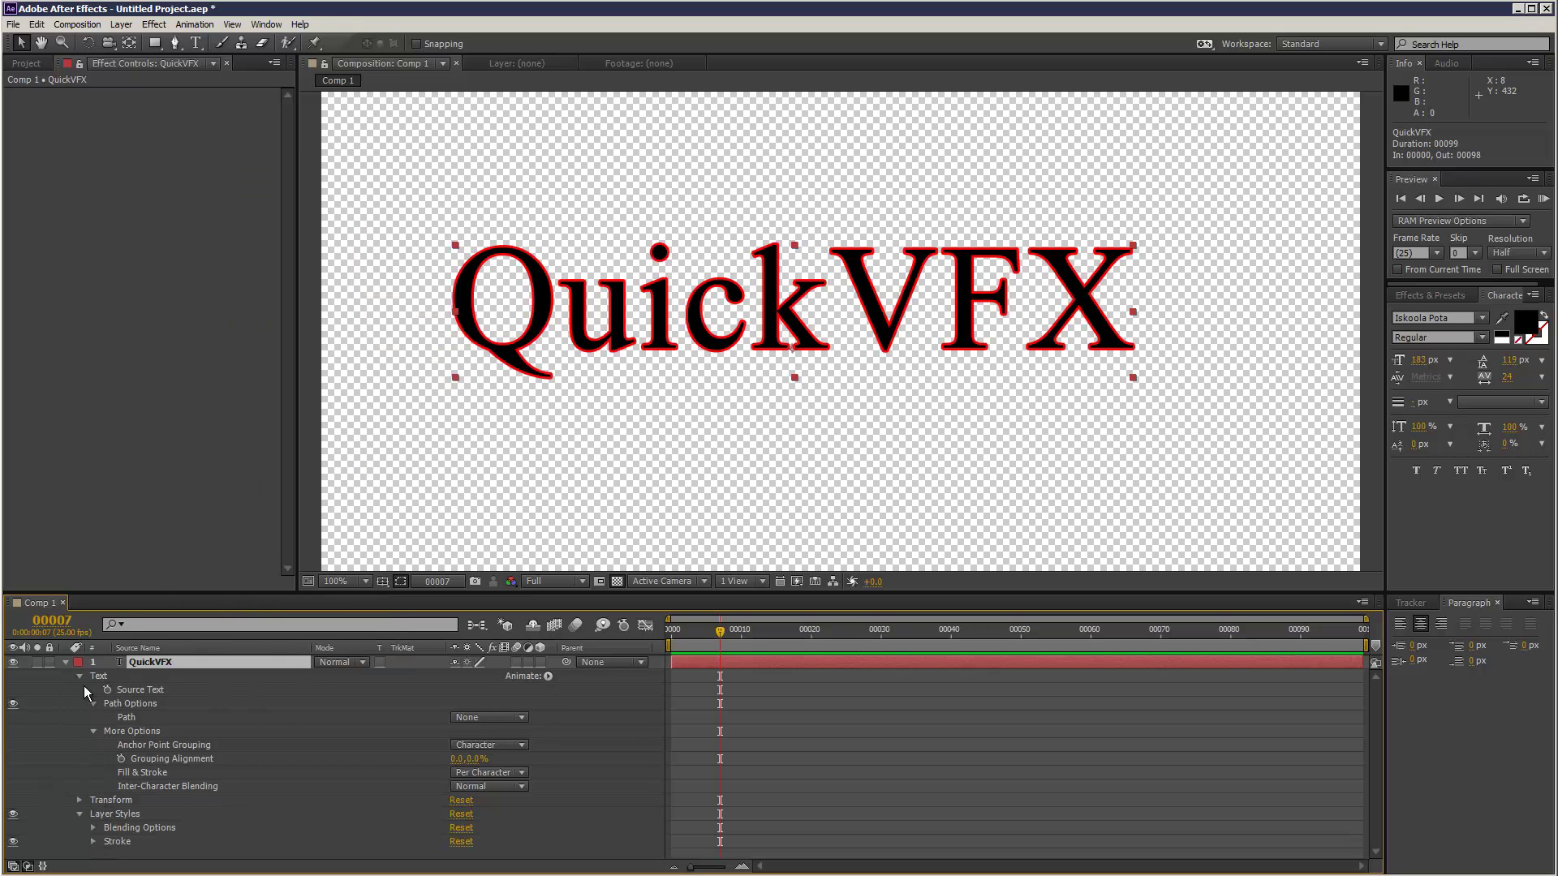
Reveal the Stroke style's properties and set the stroke size to 1.0
{"action": "left_click", "coordinate": [66, 660]}
{"action": "left_click", "coordinate": [64, 661]}
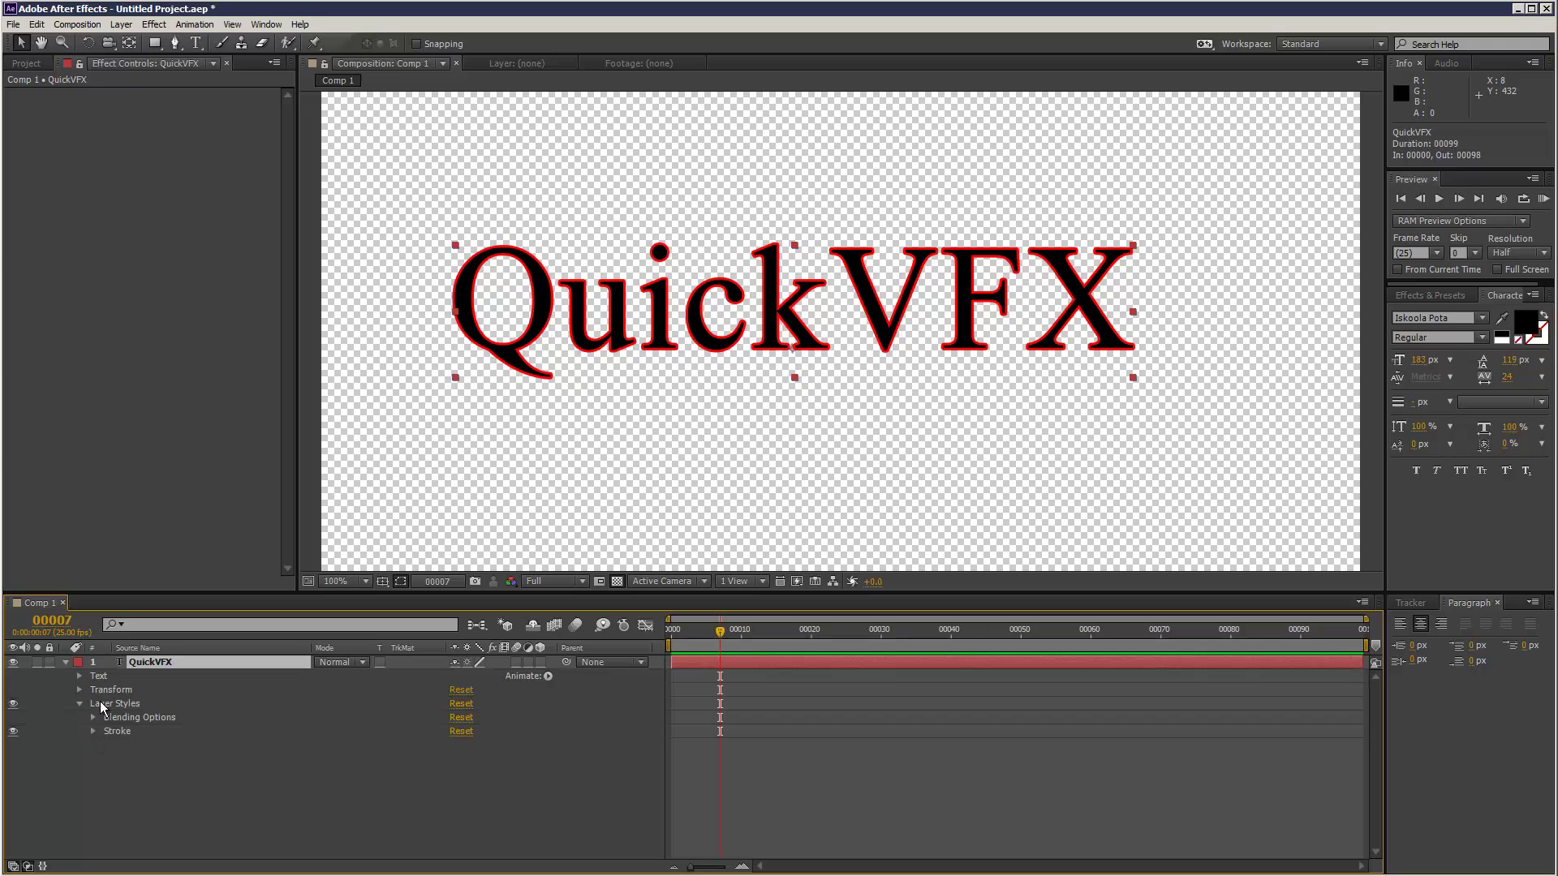
{"action": "left_click", "coordinate": [94, 732]}
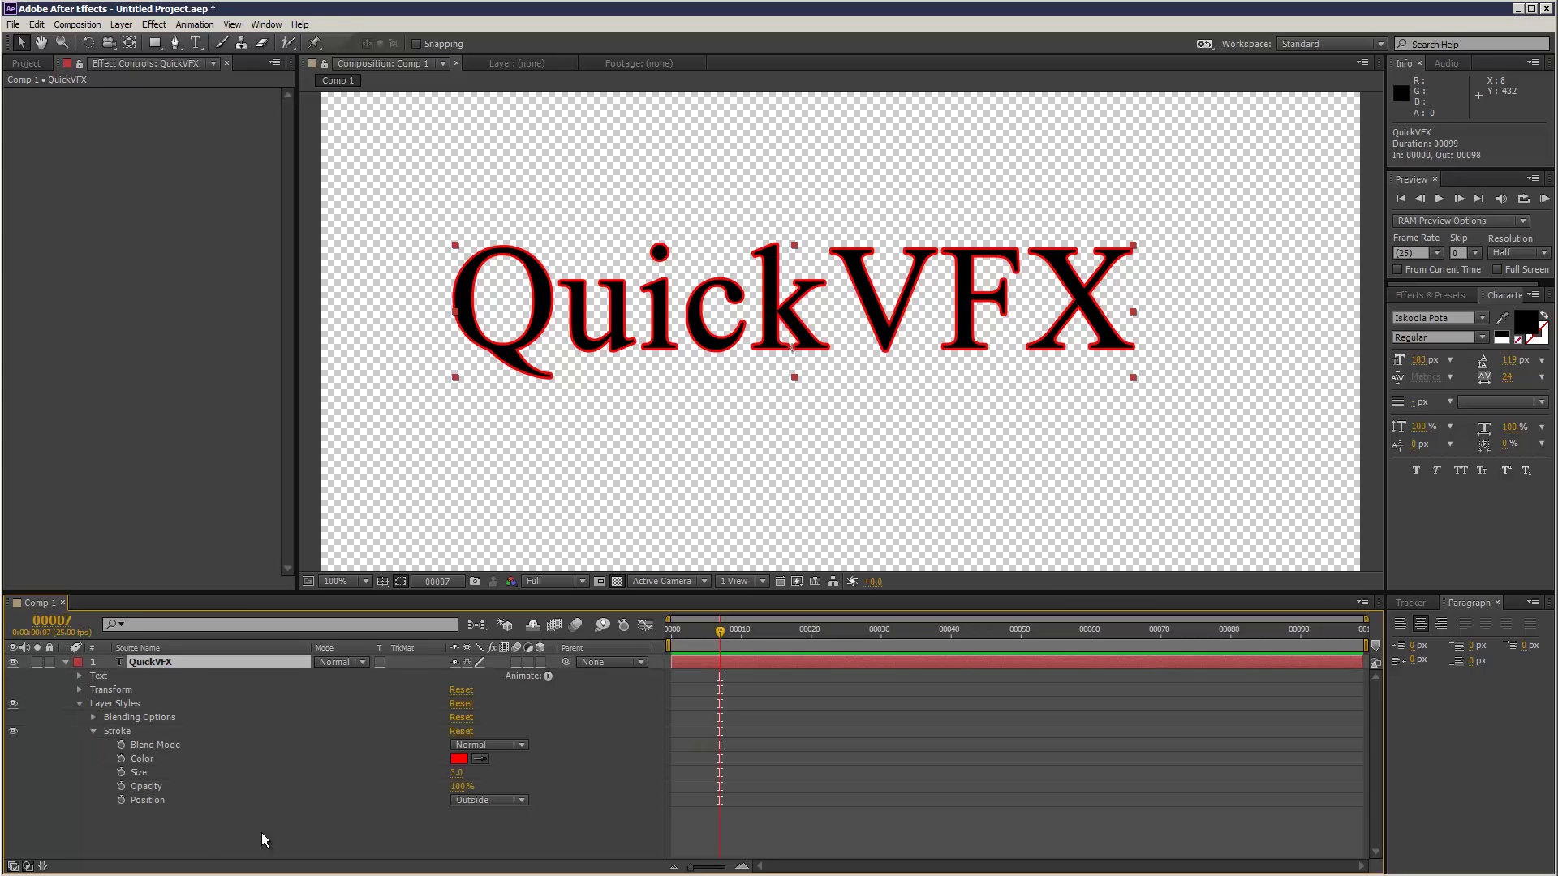
{"action": "left_click", "coordinate": [456, 772]}
{"action": "type", "text": "1"}
{"action": "left_click", "coordinate": [502, 843]}
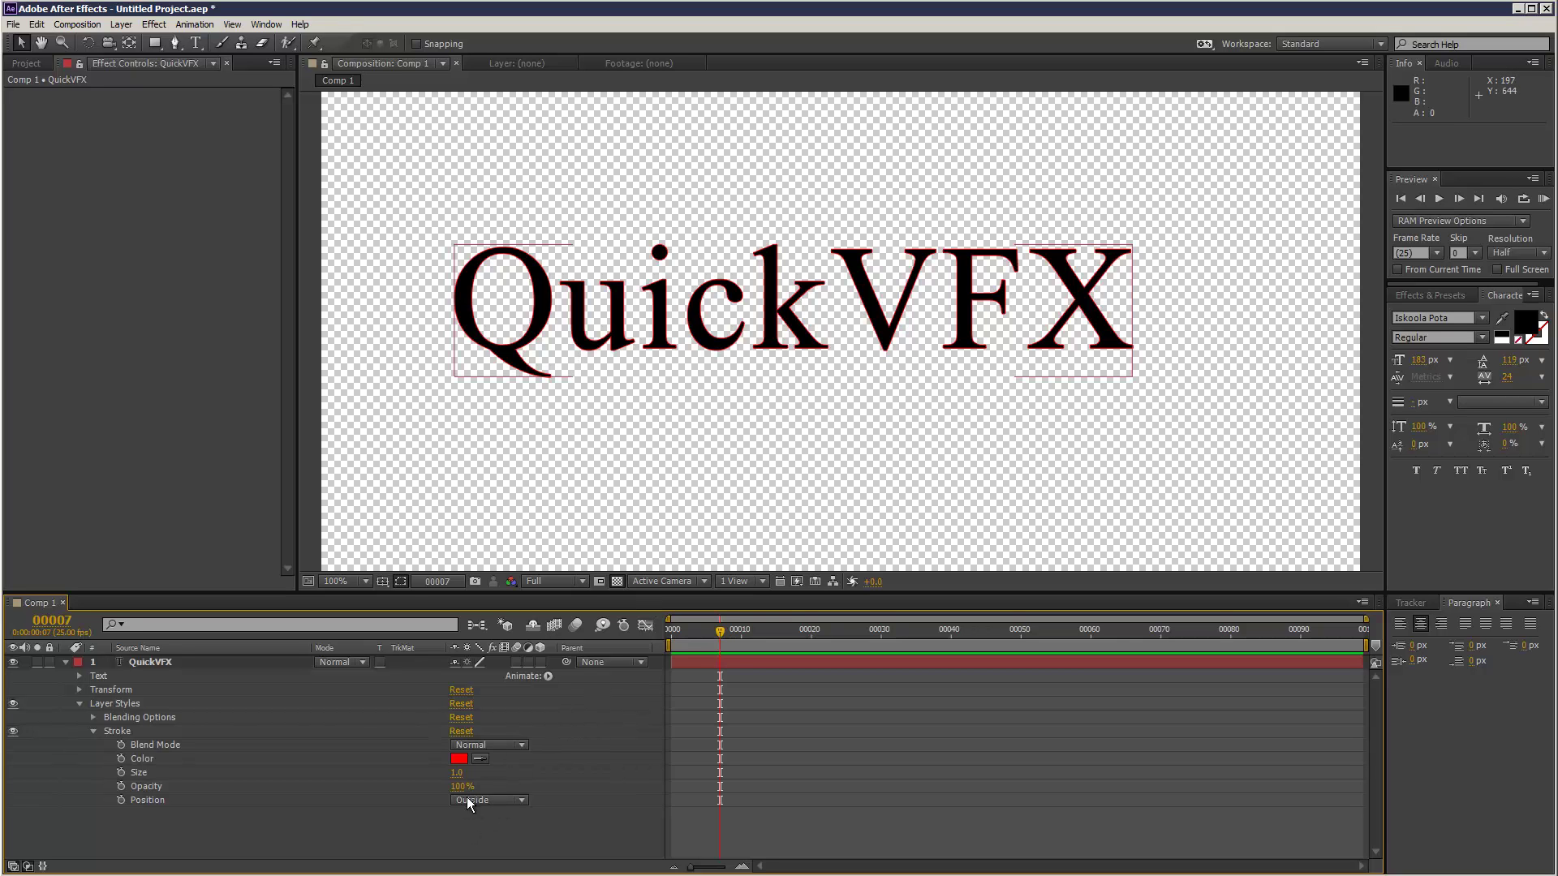
Set the stroke colour to dark grey 1F1F1F to blend with the black text
{"action": "left_click", "coordinate": [459, 759]}
{"action": "mouse_move", "coordinate": [631, 391]}
{"action": "left_mouse_down"}
{"action": "mouse_move", "coordinate": [542, 497]}
{"action": "mouse_move", "coordinate": [543, 521]}
{"action": "left_mouse_up"}
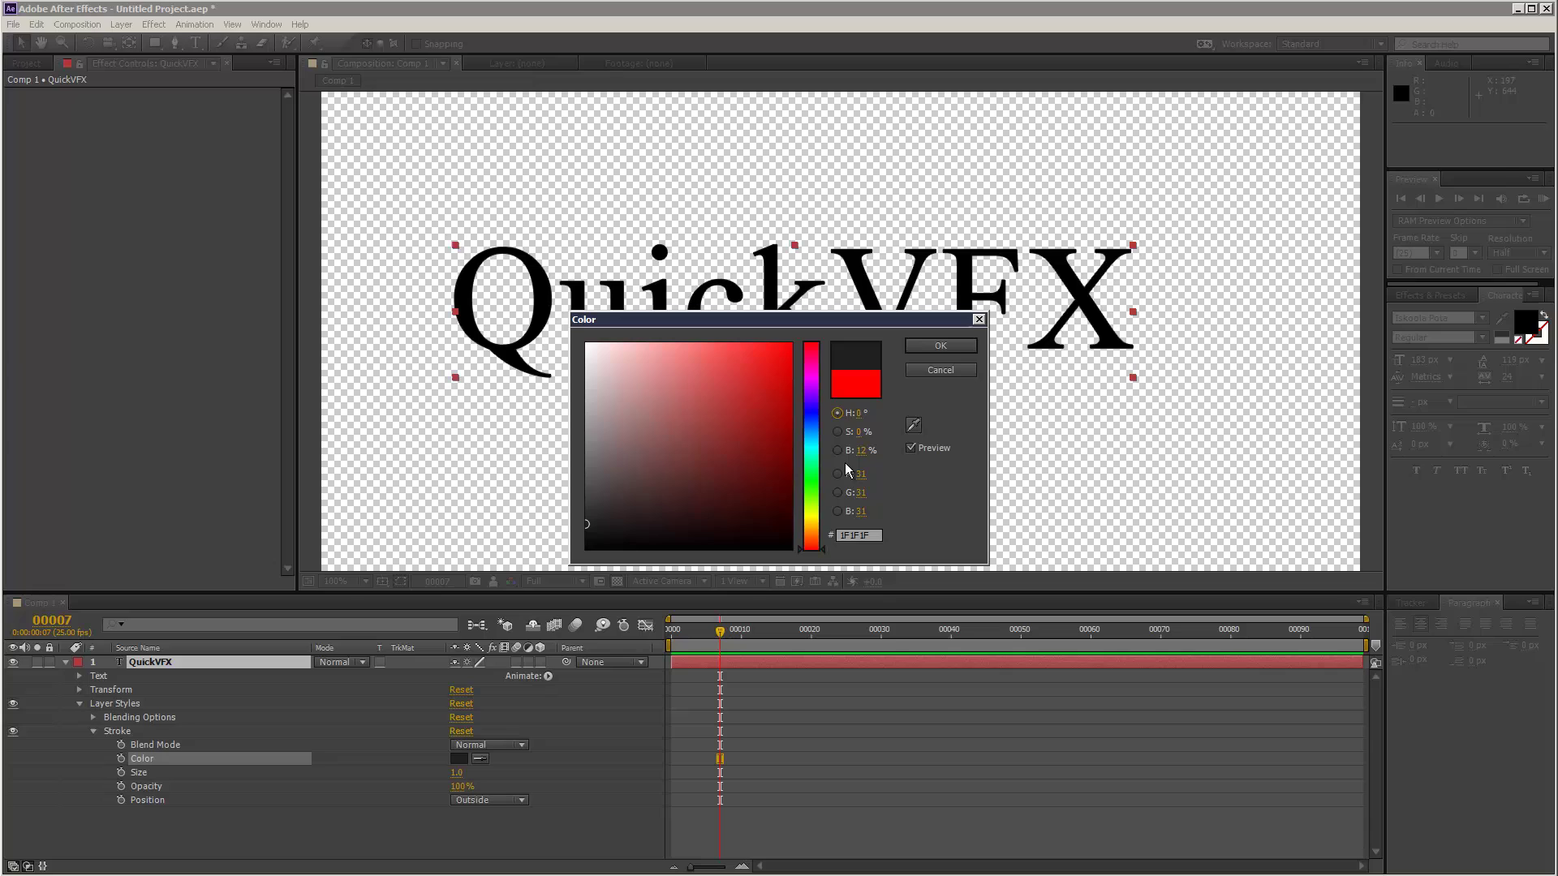
{"action": "left_click", "coordinate": [941, 346]}
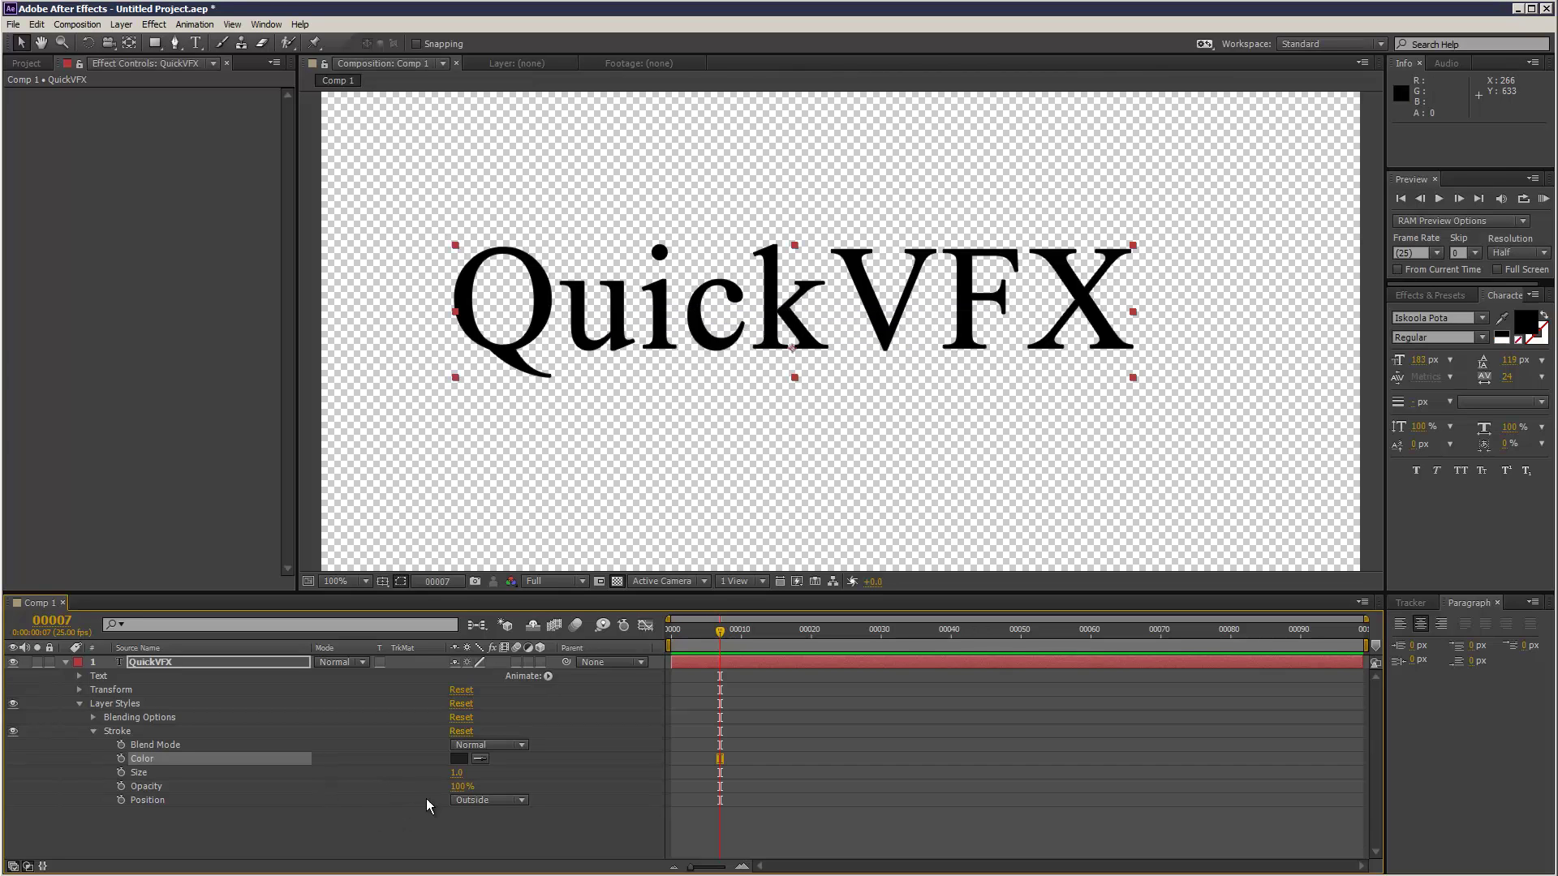
Set the size of the QuickVFX text's Stroke style to 2.0, keeping its opacity at 100%
{"action": "mouse_move", "coordinate": [462, 791]}
{"action": "left_mouse_down"}
{"action": "mouse_move", "coordinate": [310, 785]}
{"action": "mouse_move", "coordinate": [423, 778]}
{"action": "left_mouse_up"}
{"action": "left_click", "coordinate": [456, 772]}
{"action": "key", "text": "Return"}
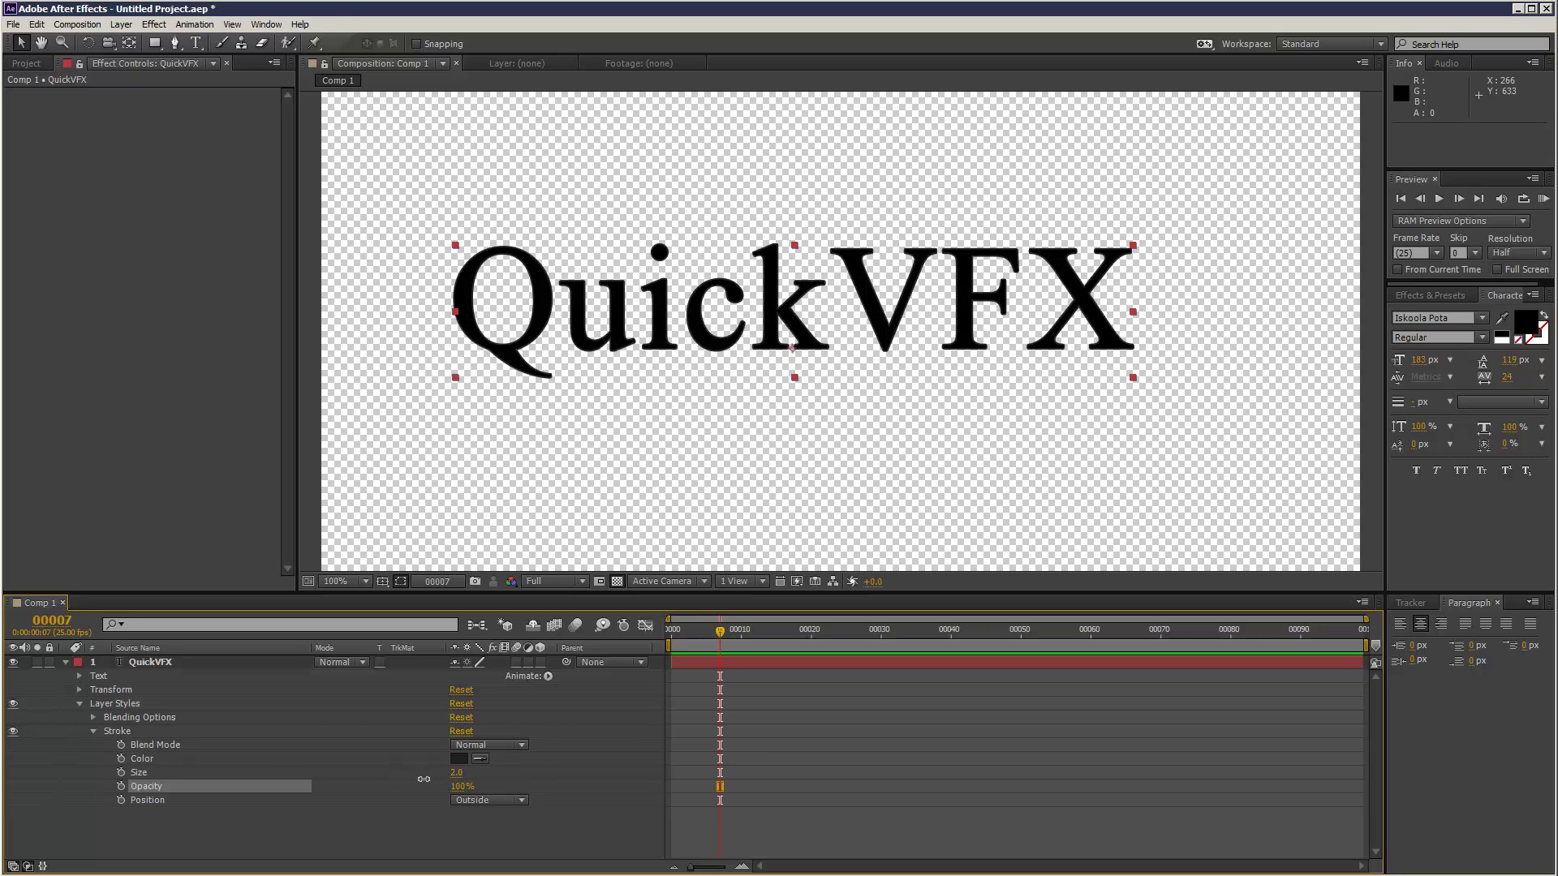
Duplicate the QuickVFX text layer and place the copy directly below the original text in the composition
{"action": "left_click", "coordinate": [182, 660]}
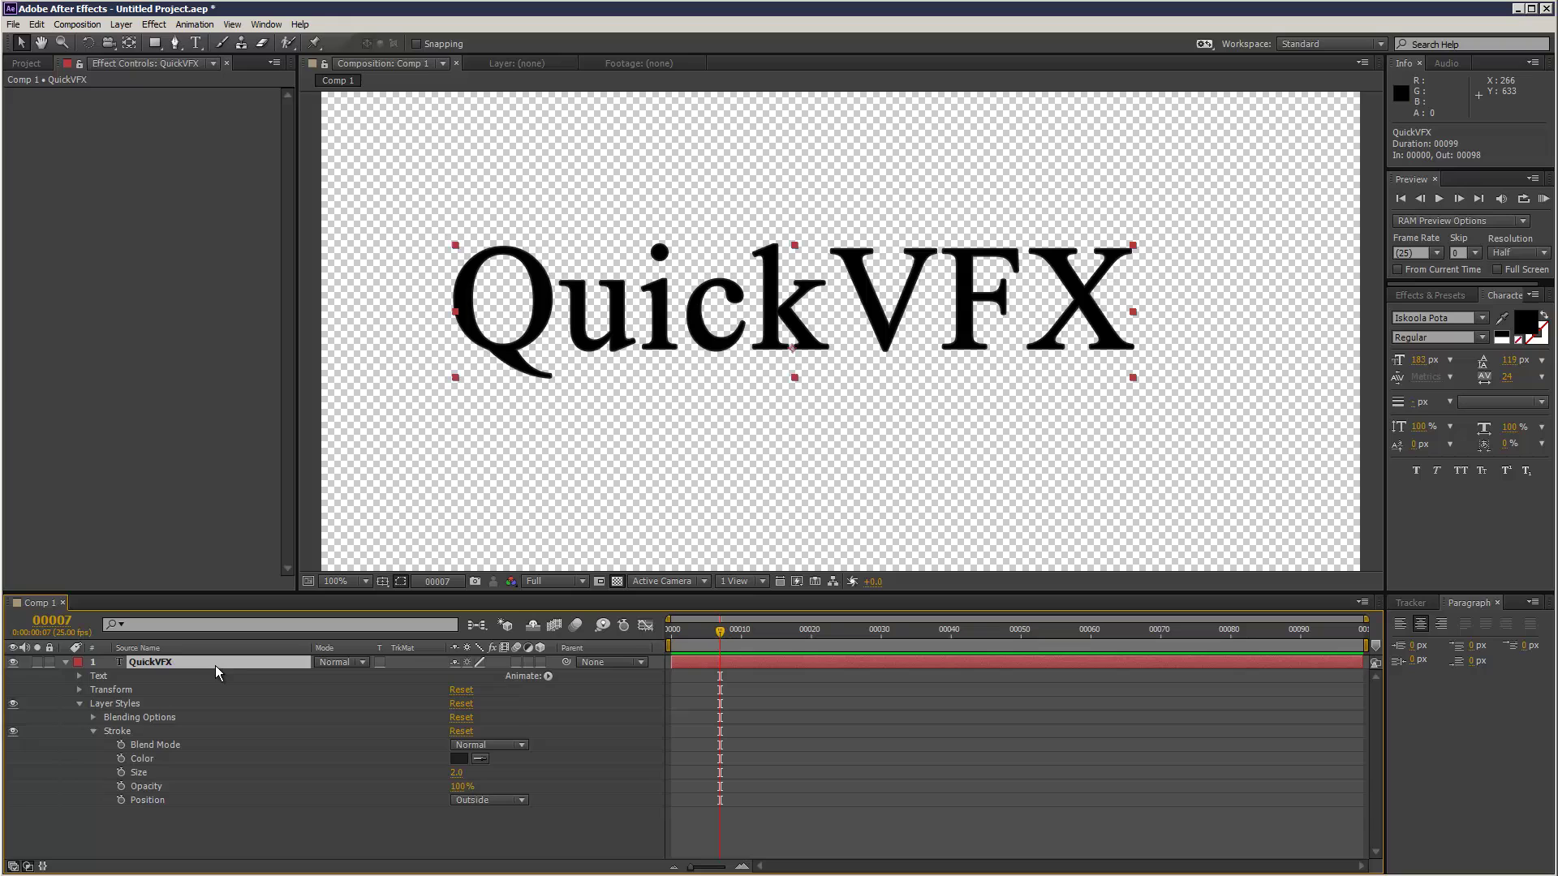
{"action": "key", "text": "ctrl+d"}
{"action": "left_click_drag", "start_coordinate": [539, 310], "coordinate": [539, 457]}
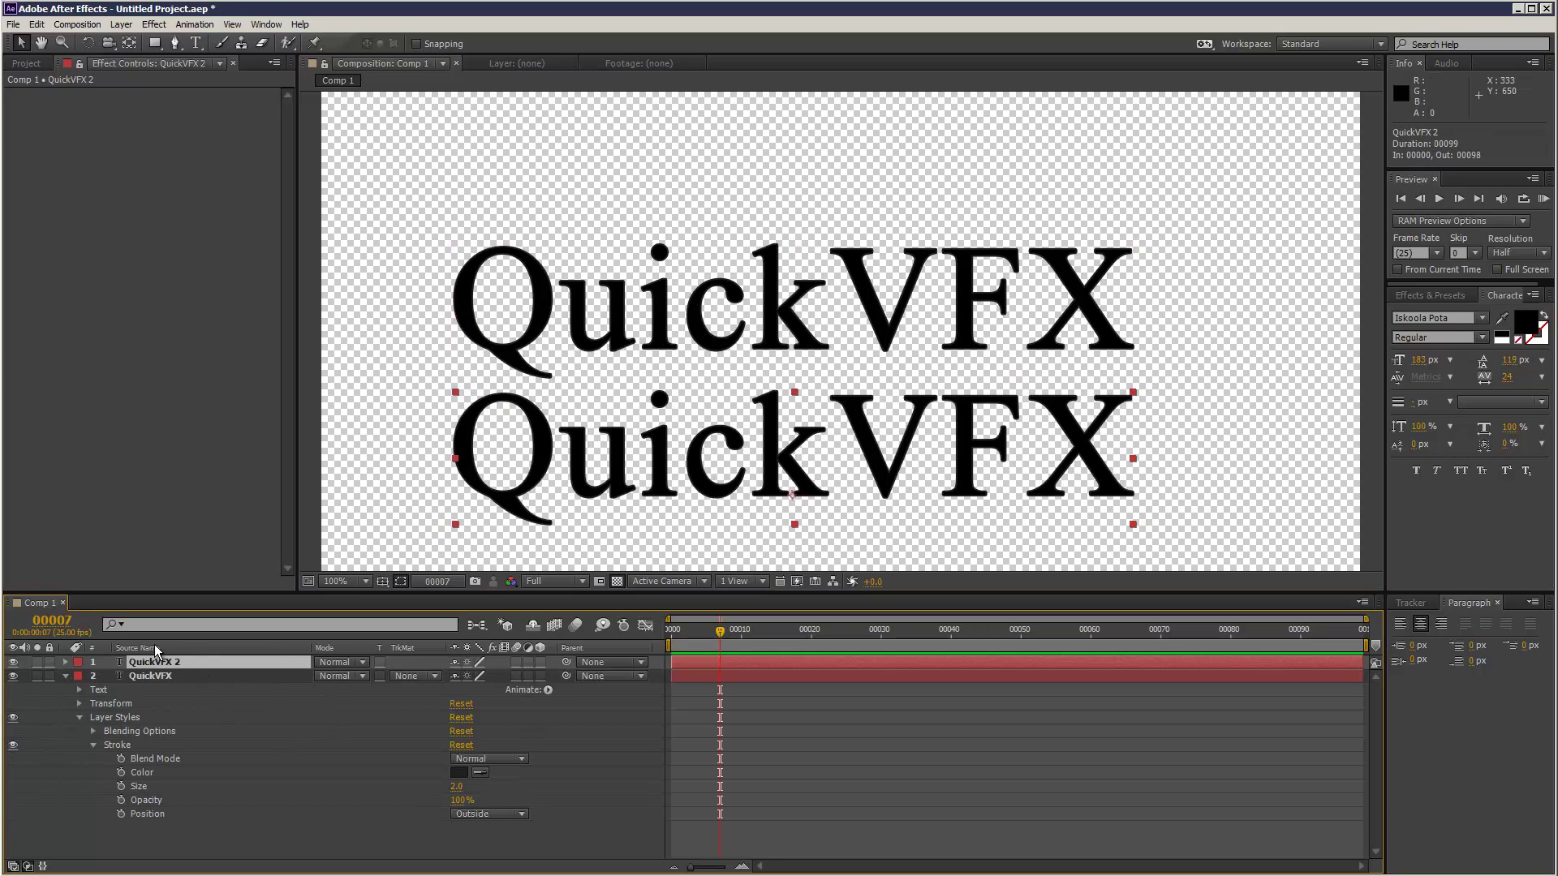
Delete all layer styles from the duplicated QuickVFX 2 layer
{"action": "left_click", "coordinate": [65, 661]}
{"action": "left_click", "coordinate": [126, 716]}
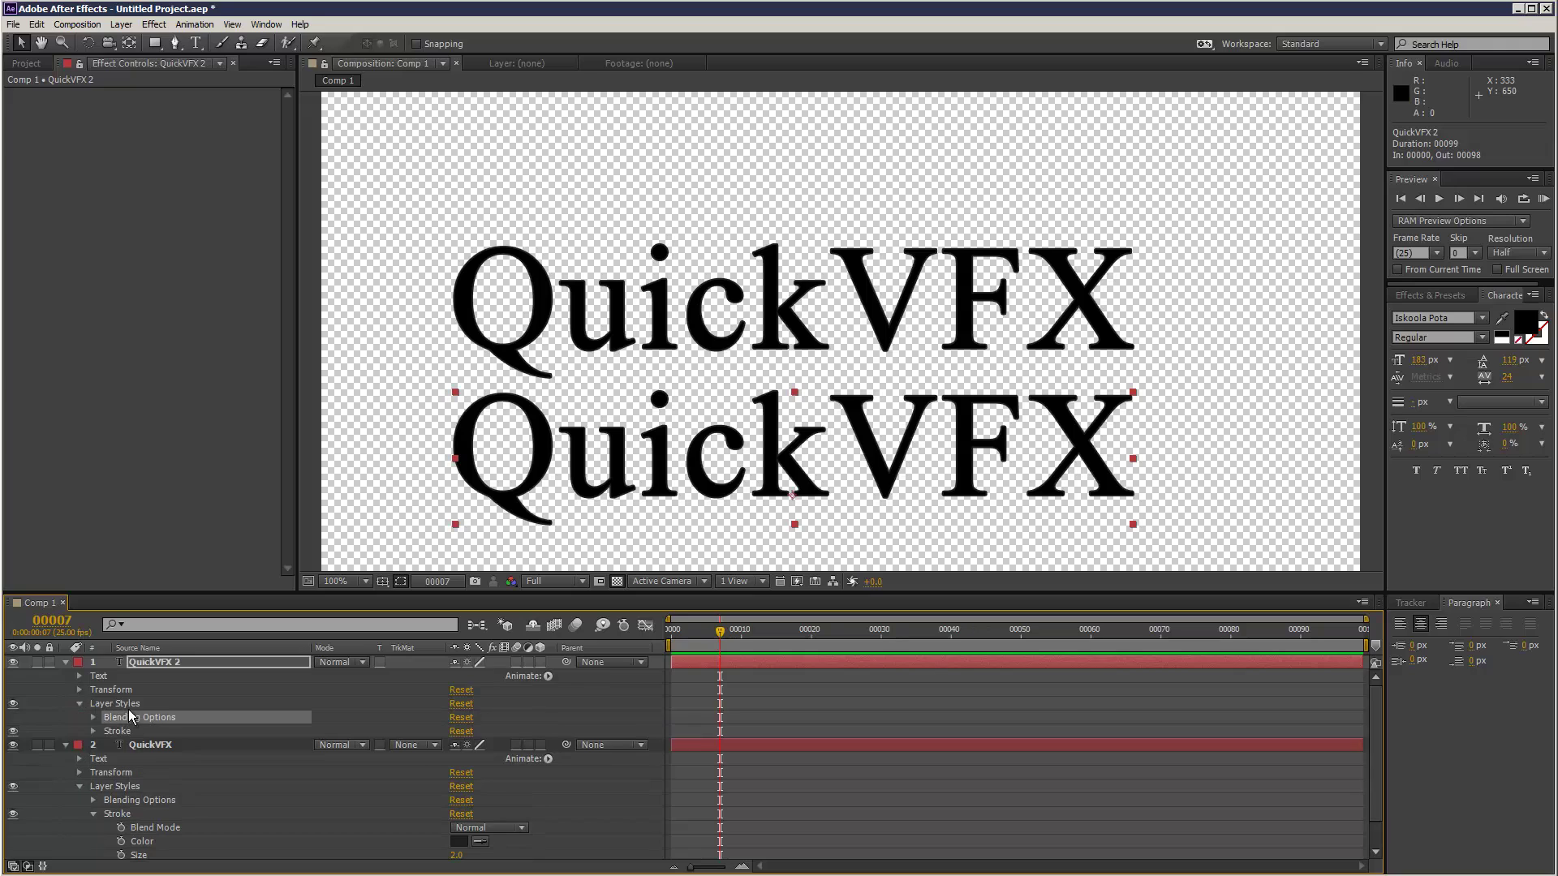
{"action": "left_click", "coordinate": [124, 705]}
{"action": "key", "text": "Delete"}
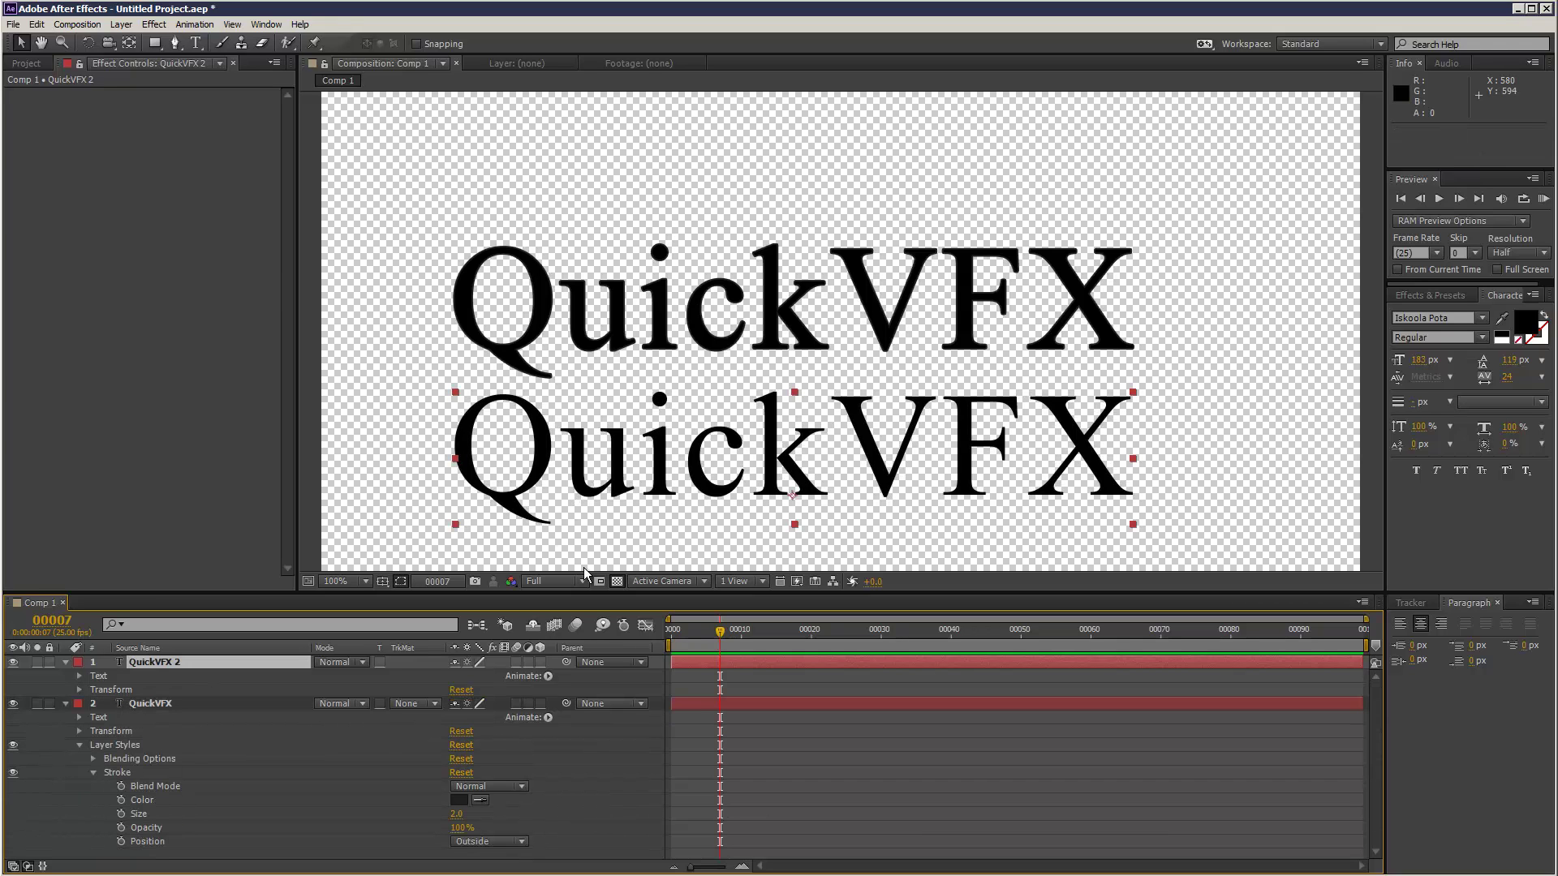
Change the font style of the QuickVFX 2 text to Bold
{"action": "left_click", "coordinate": [234, 662]}
{"action": "left_click", "coordinate": [1477, 335]}
{"action": "left_click", "coordinate": [1434, 382]}
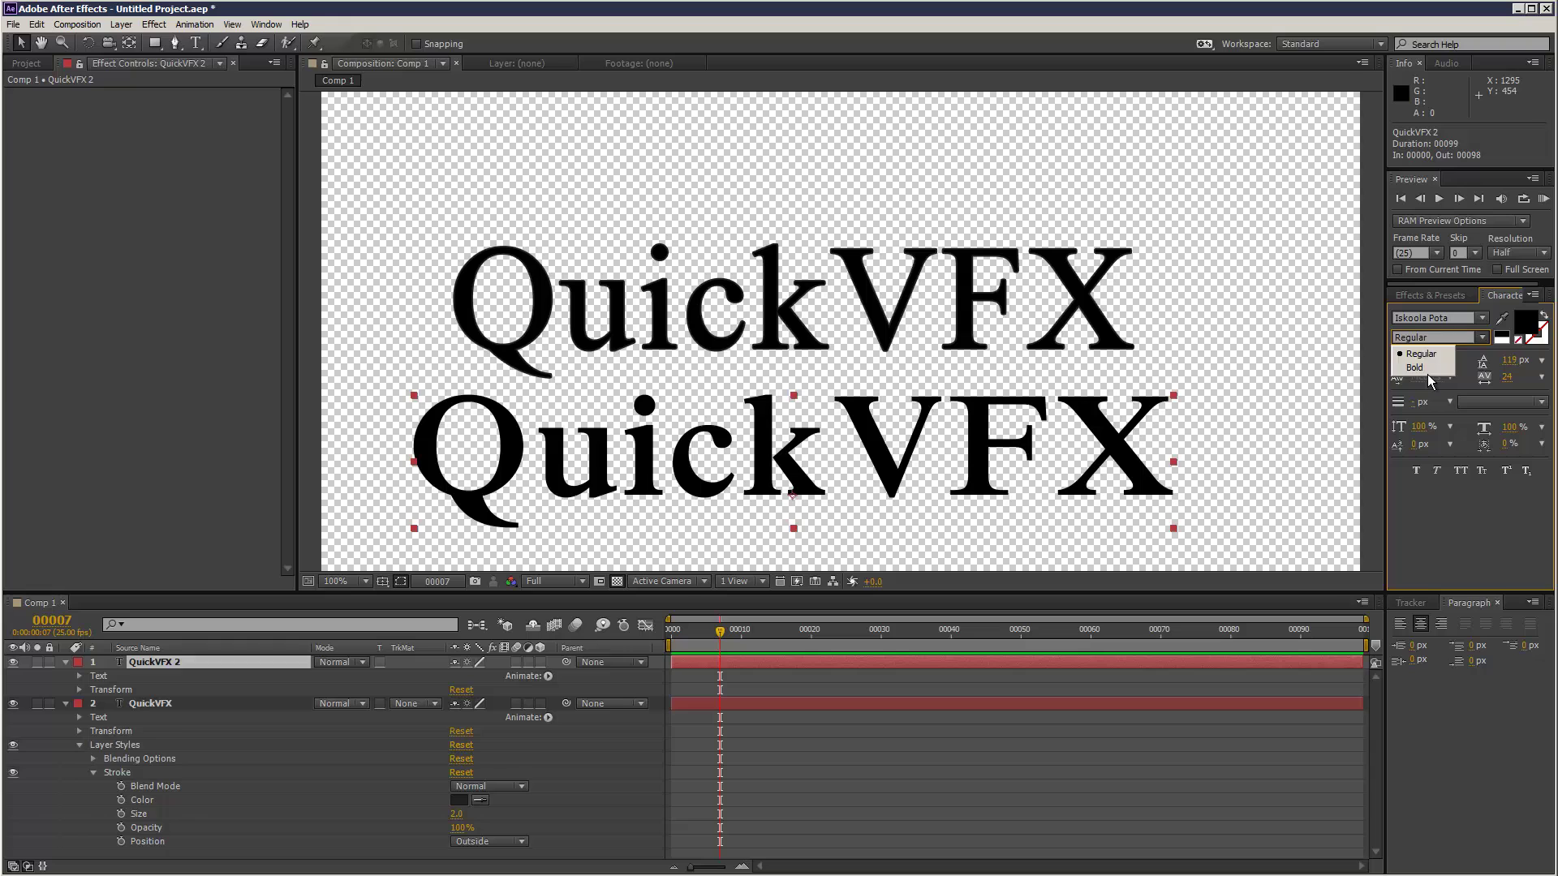
Tighten the tracking of the bold QuickVFX 2 text and align it beneath the original, at position 590, 564
{"action": "left_click_drag", "start_coordinate": [664, 464], "coordinate": [683, 459]}
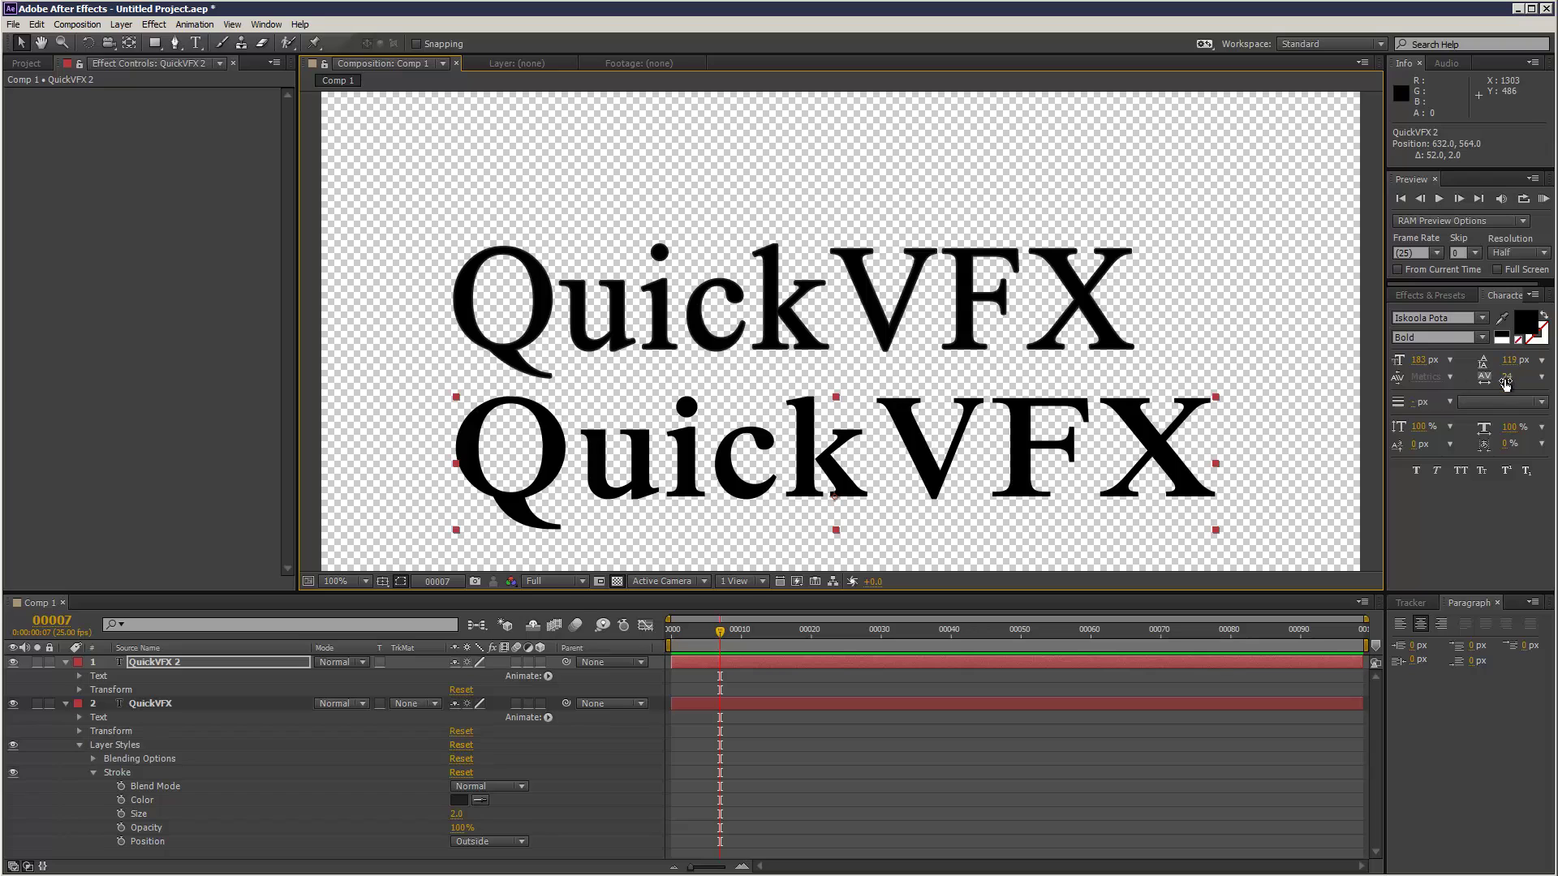
{"action": "left_click_drag", "start_coordinate": [1505, 383], "coordinate": [1093, 460]}
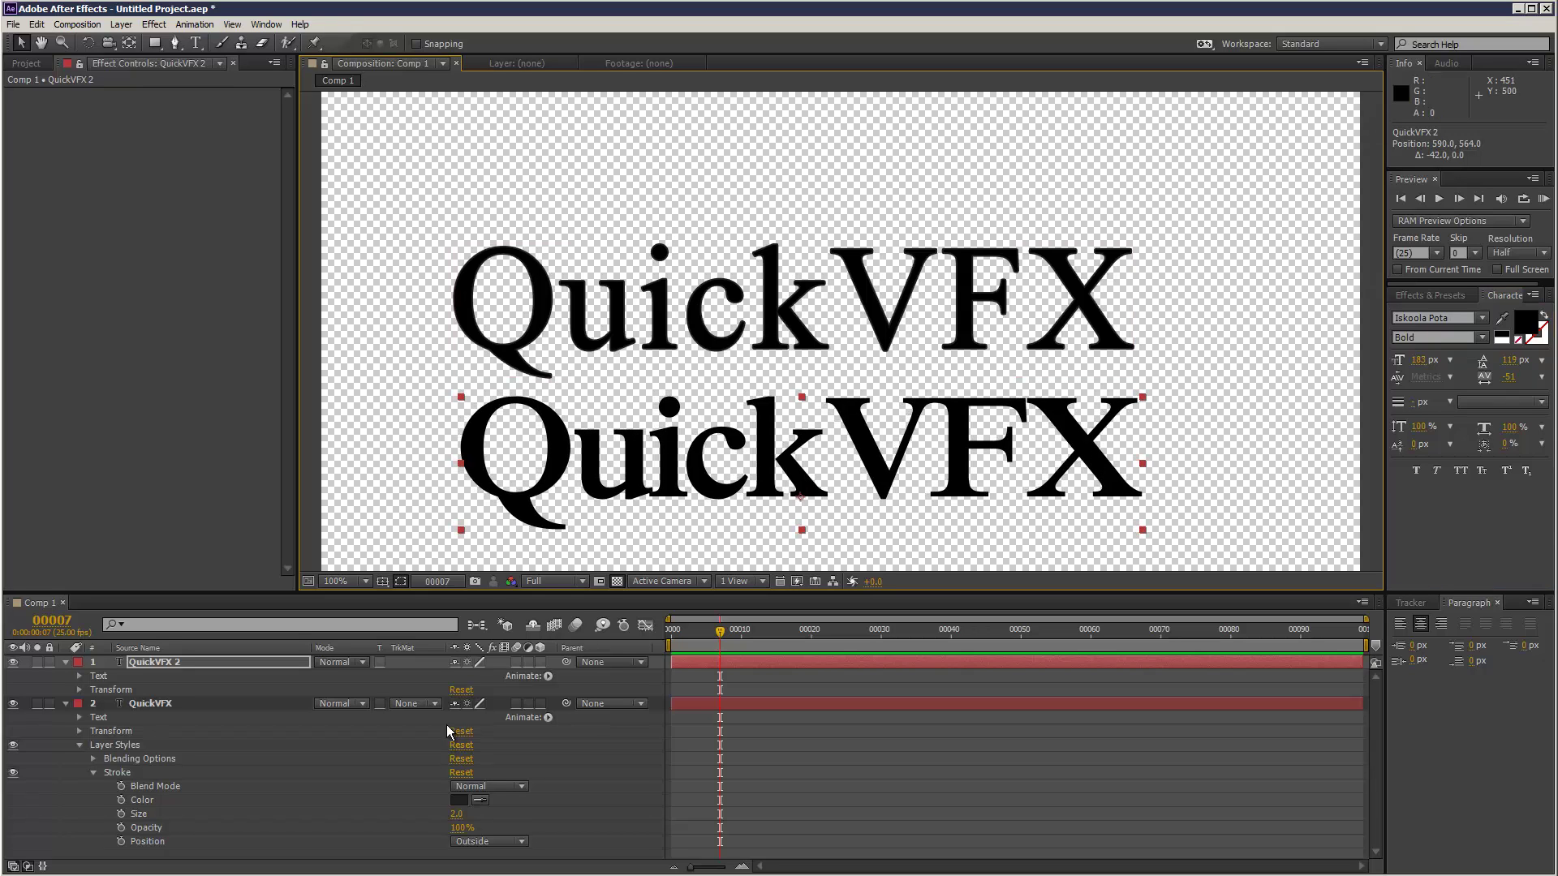
Set the stroke size of the original QuickVFX text layer to 3.0
{"action": "left_click", "coordinate": [163, 703]}
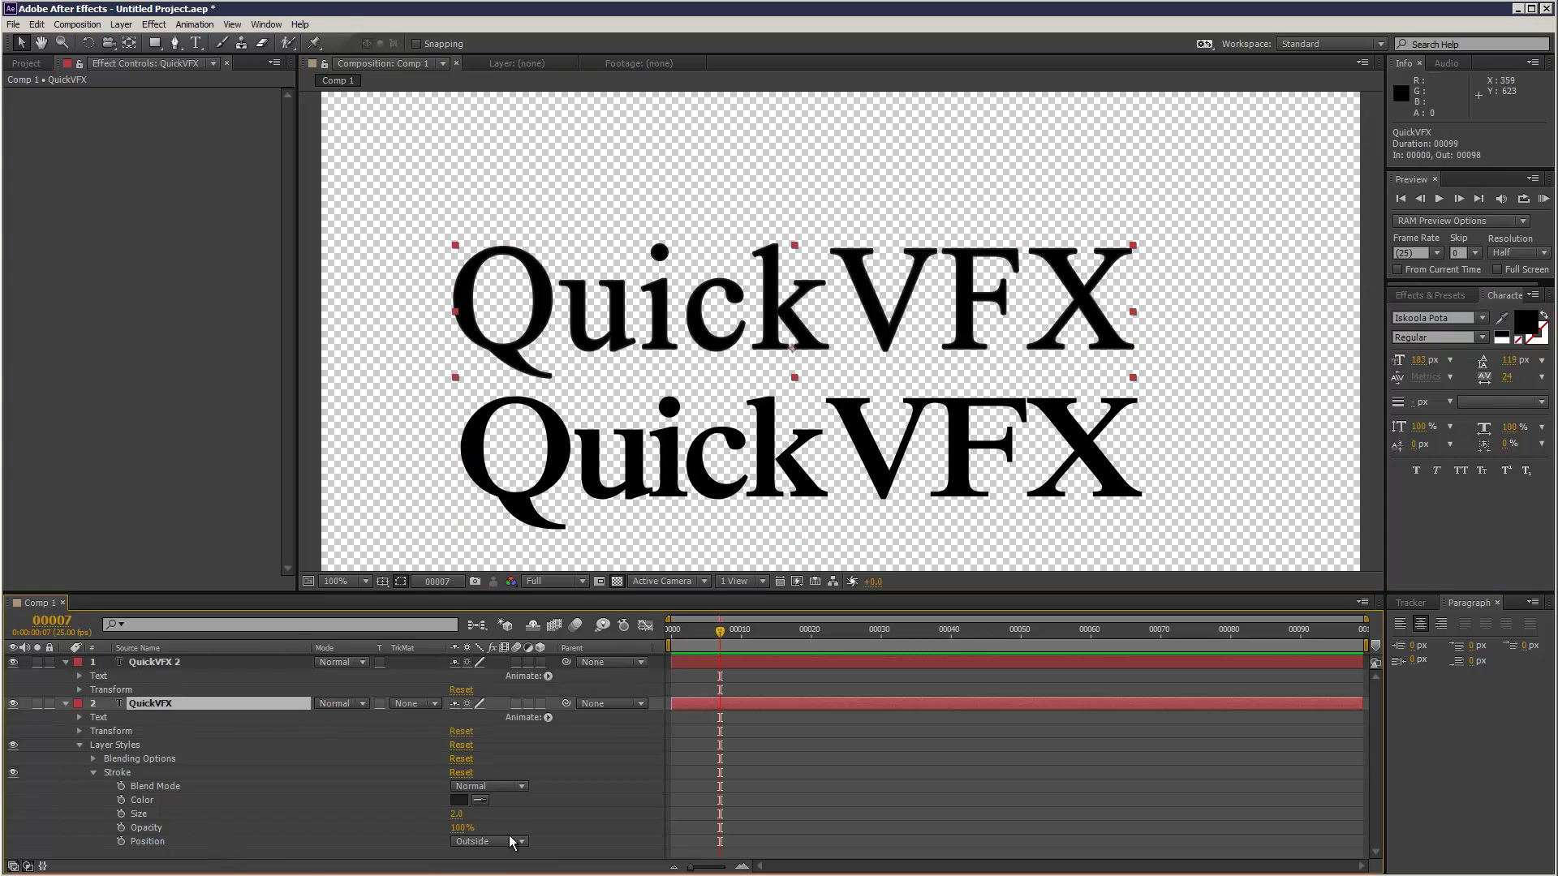
{"action": "left_click", "coordinate": [459, 814]}
{"action": "type", "text": "3"}
{"action": "left_click", "coordinate": [567, 796]}
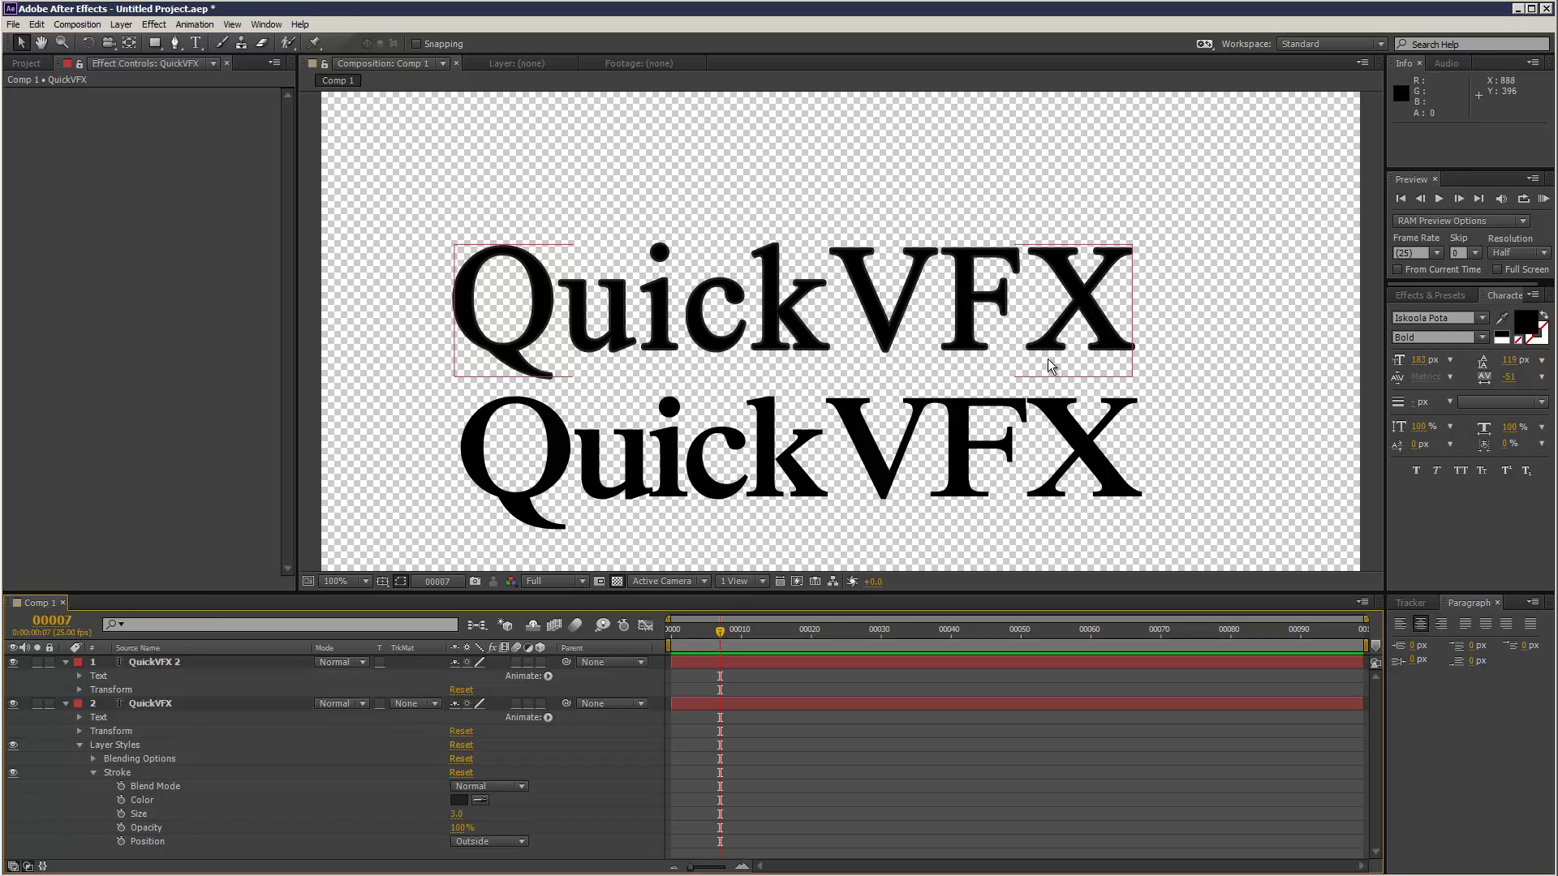
Lower the original text's stroke opacity to 0% at frame 9 and restore it to 100%
{"action": "left_click", "coordinate": [734, 629]}
{"action": "mouse_move", "coordinate": [463, 829]}
{"action": "left_mouse_down"}
{"action": "mouse_move", "coordinate": [334, 829]}
{"action": "mouse_move", "coordinate": [458, 827]}
{"action": "mouse_move", "coordinate": [334, 829]}
{"action": "mouse_move", "coordinate": [449, 823]}
{"action": "mouse_move", "coordinate": [333, 826]}
{"action": "mouse_move", "coordinate": [441, 812]}
{"action": "mouse_move", "coordinate": [361, 819]}
{"action": "left_mouse_up"}
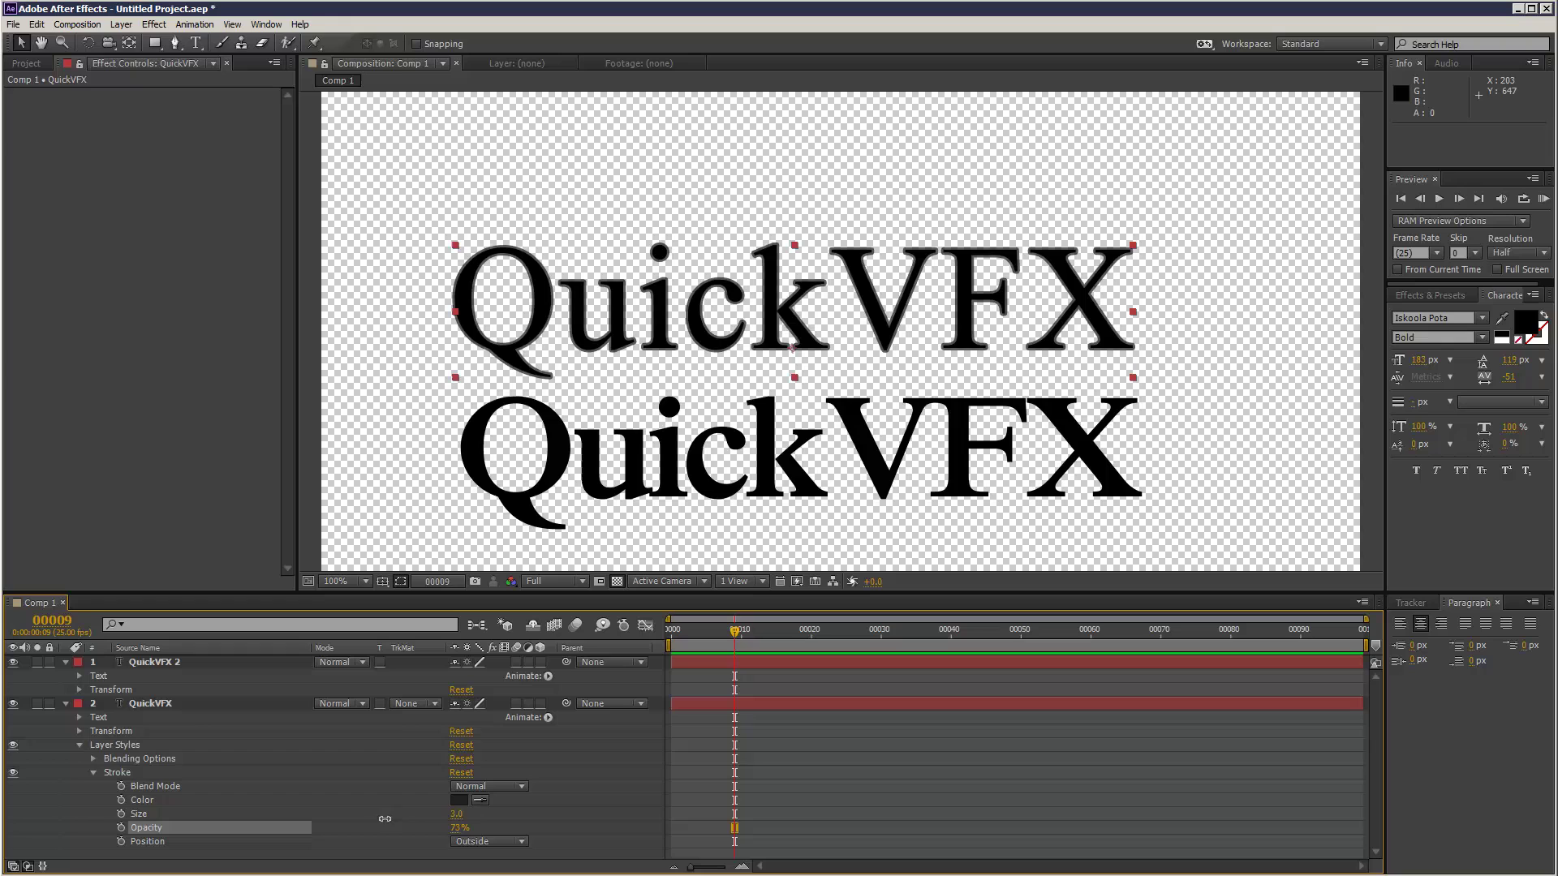
{"action": "mouse_move", "coordinate": [384, 818]}
{"action": "left_mouse_down"}
{"action": "mouse_move", "coordinate": [407, 817]}
{"action": "mouse_move", "coordinate": [366, 817]}
{"action": "left_mouse_up"}
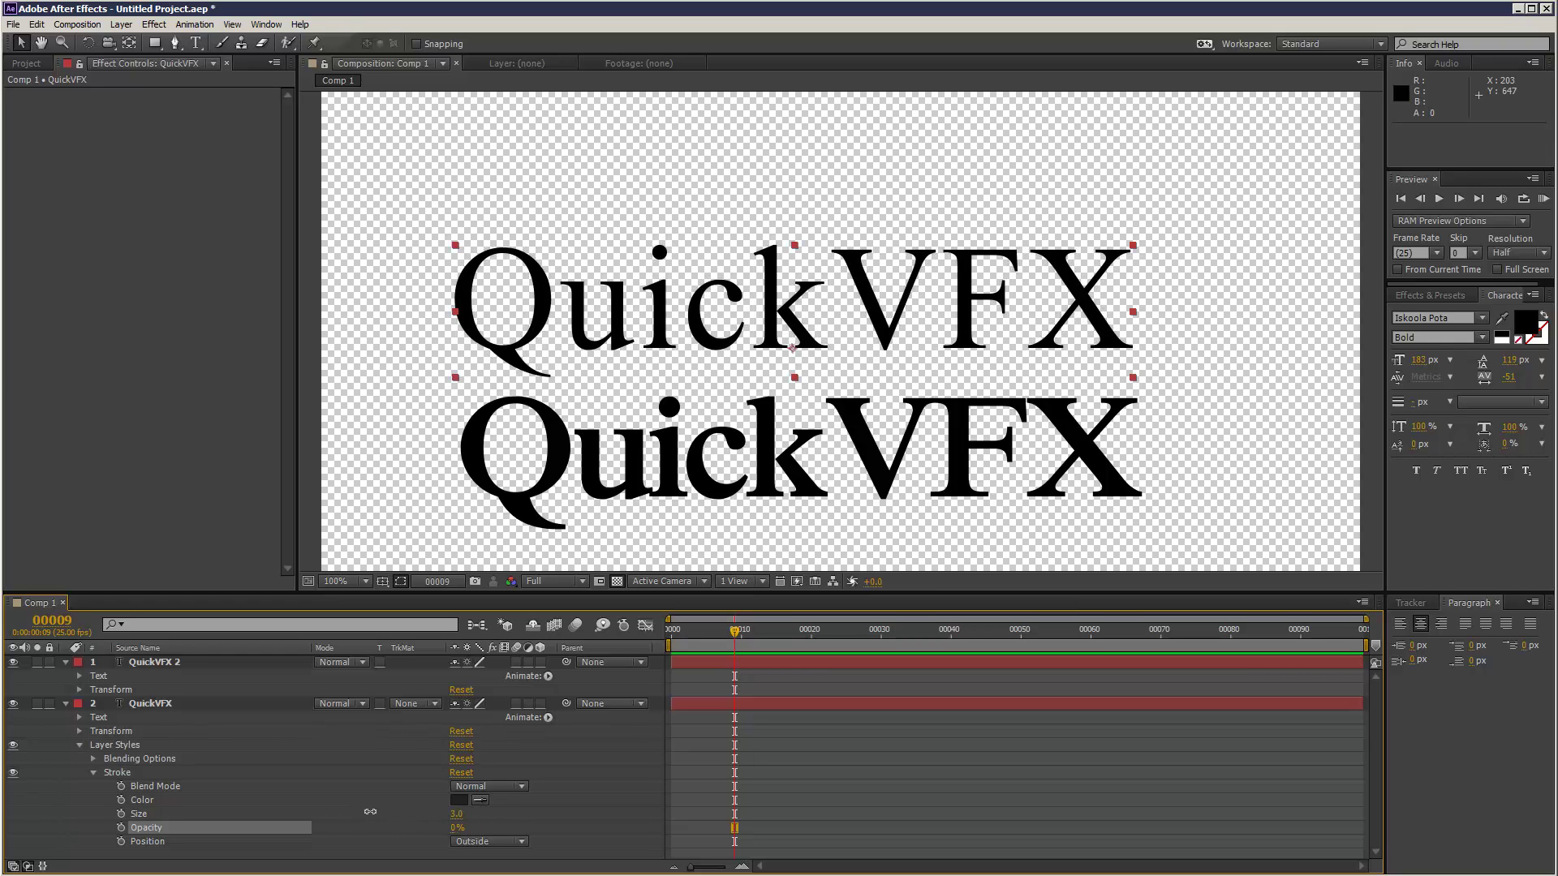
{"action": "mouse_move", "coordinate": [443, 804]}
{"action": "left_mouse_down"}
{"action": "mouse_move", "coordinate": [423, 808]}
{"action": "mouse_move", "coordinate": [481, 804]}
{"action": "mouse_move", "coordinate": [371, 812]}
{"action": "mouse_move", "coordinate": [503, 814]}
{"action": "left_mouse_up"}
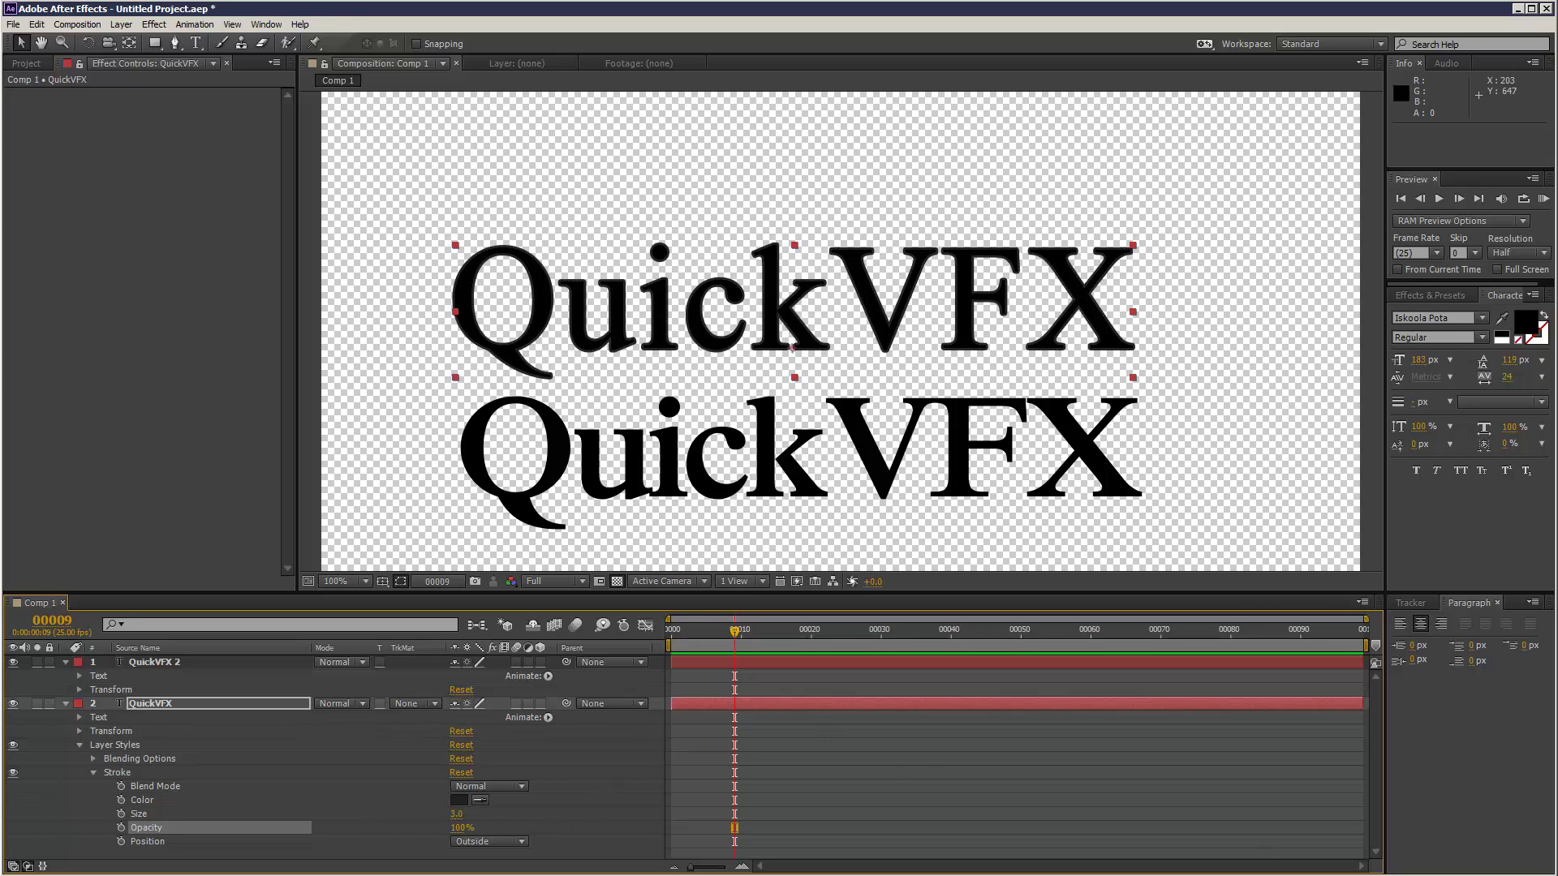